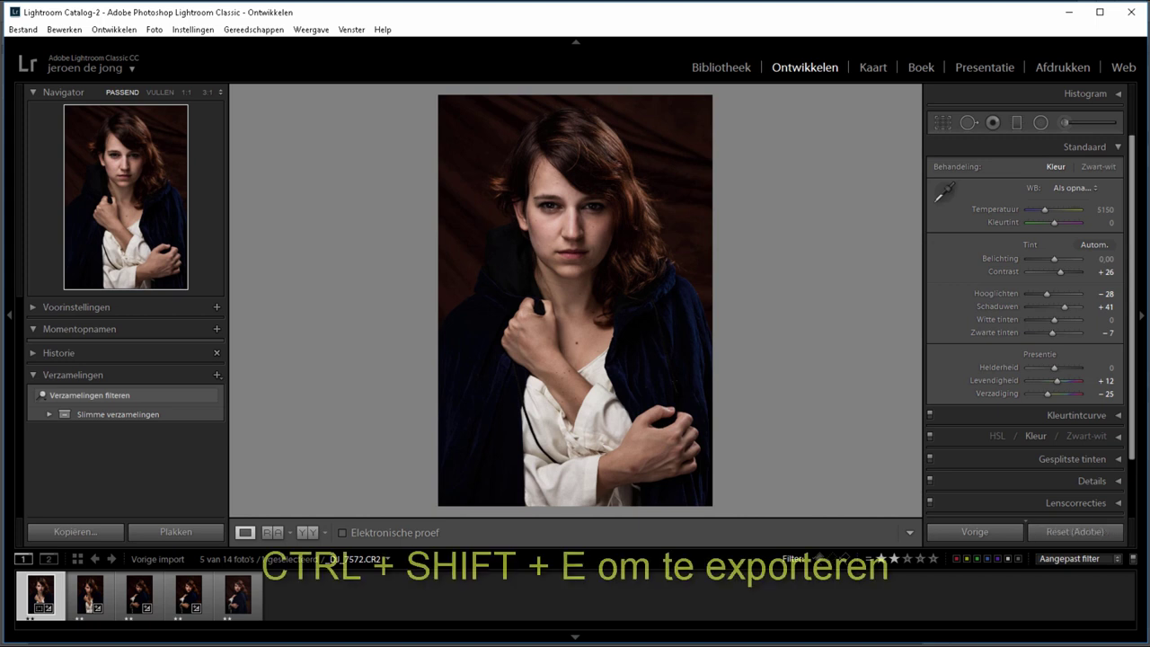
# Open the Export dialog (Ctrl+Shift+E), tick Watermerk and show the watermark preset list.
pyautogui.hotkey('ctrl', 'shift', 'e')
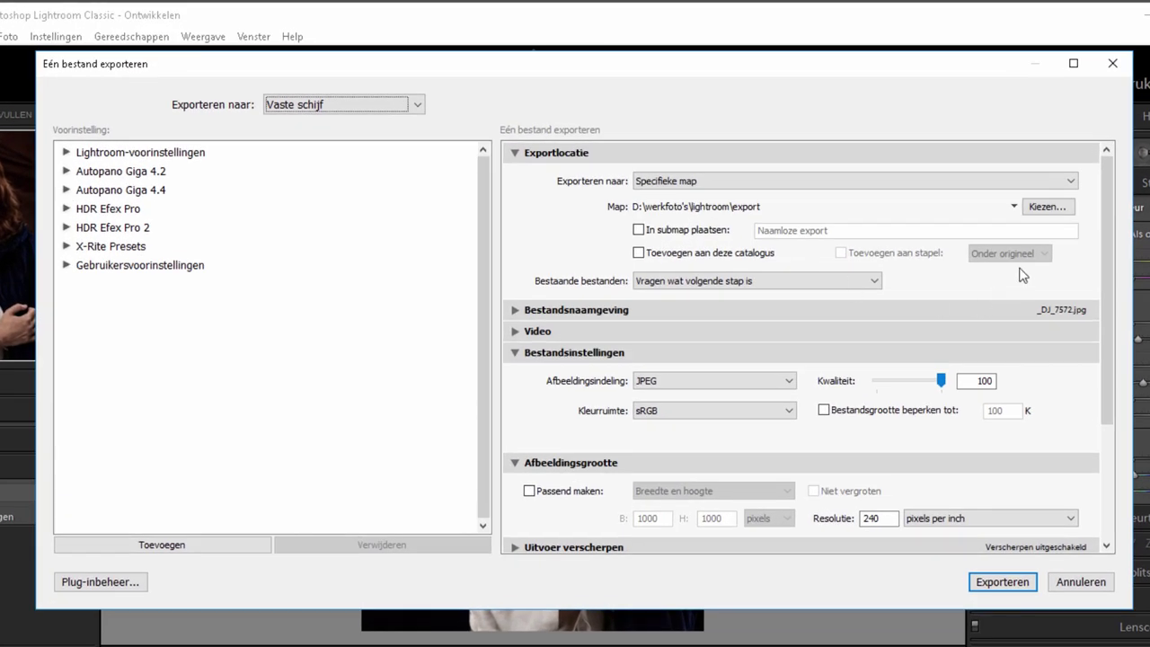
pyautogui.moveTo(1104, 245); pyautogui.dragTo(1117, 416)
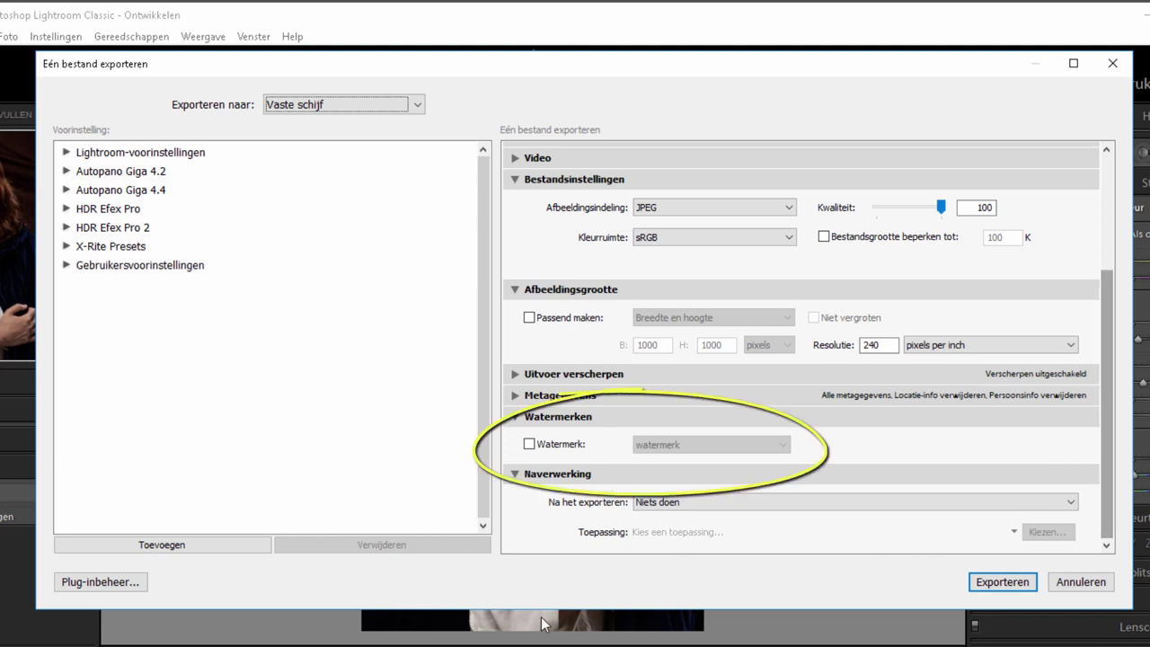
pyautogui.click(531, 446)
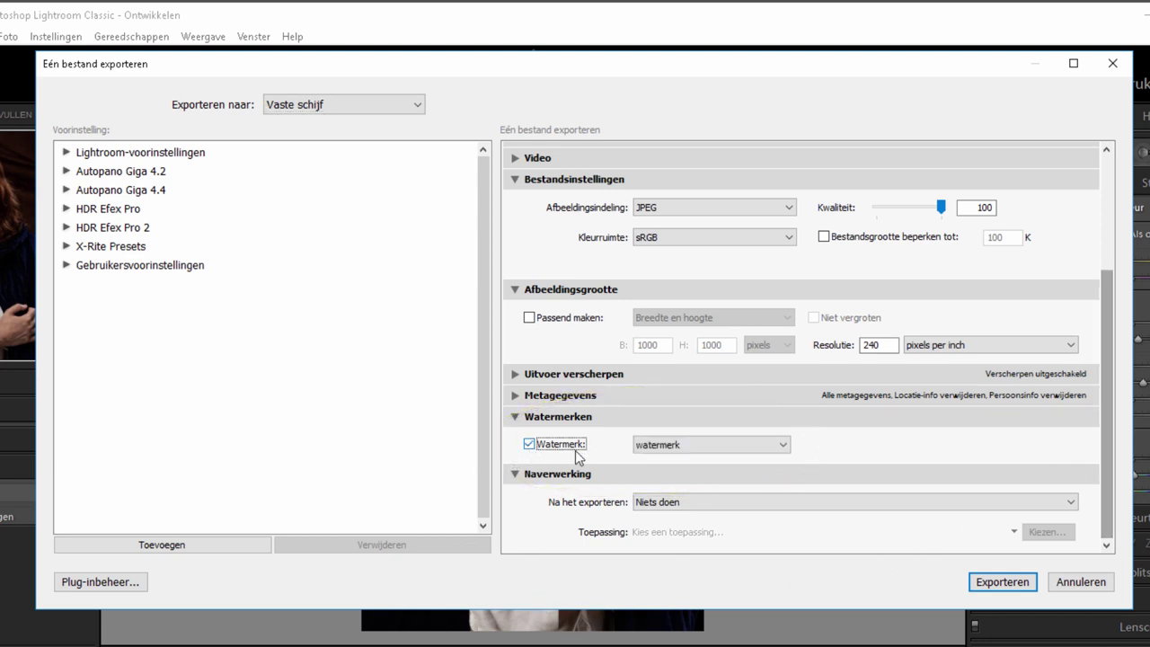
pyautogui.click(743, 451)
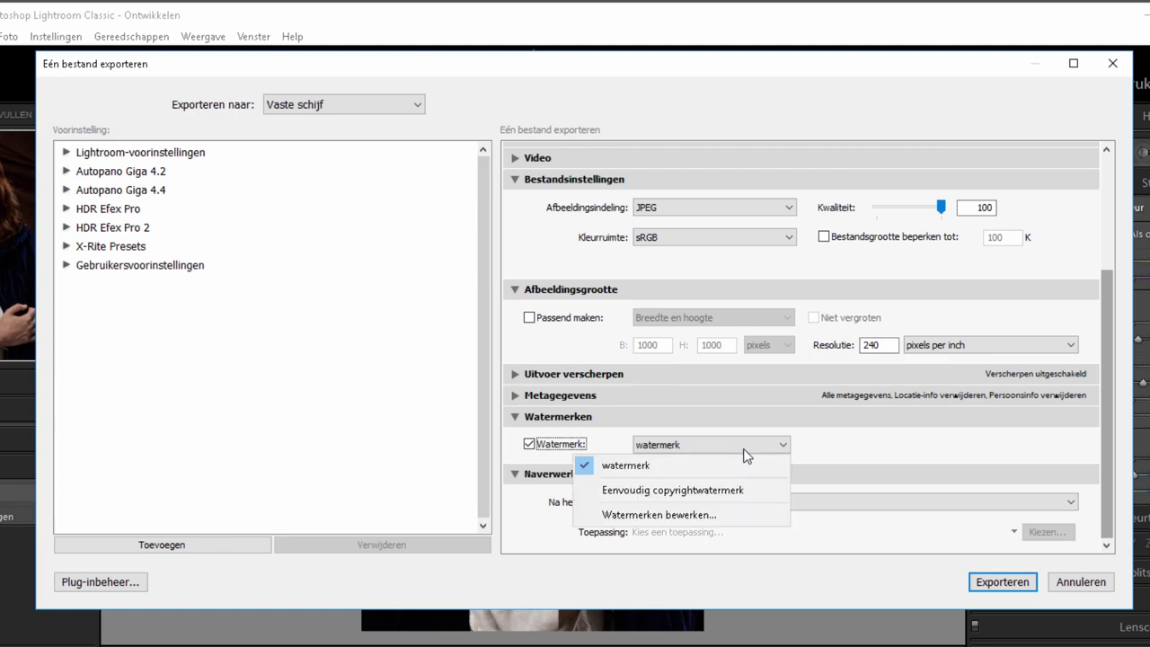
# Open the watermark editor and retype '.nl' at the end of the Fotojeroen.nl text.
pyautogui.click(726, 519)
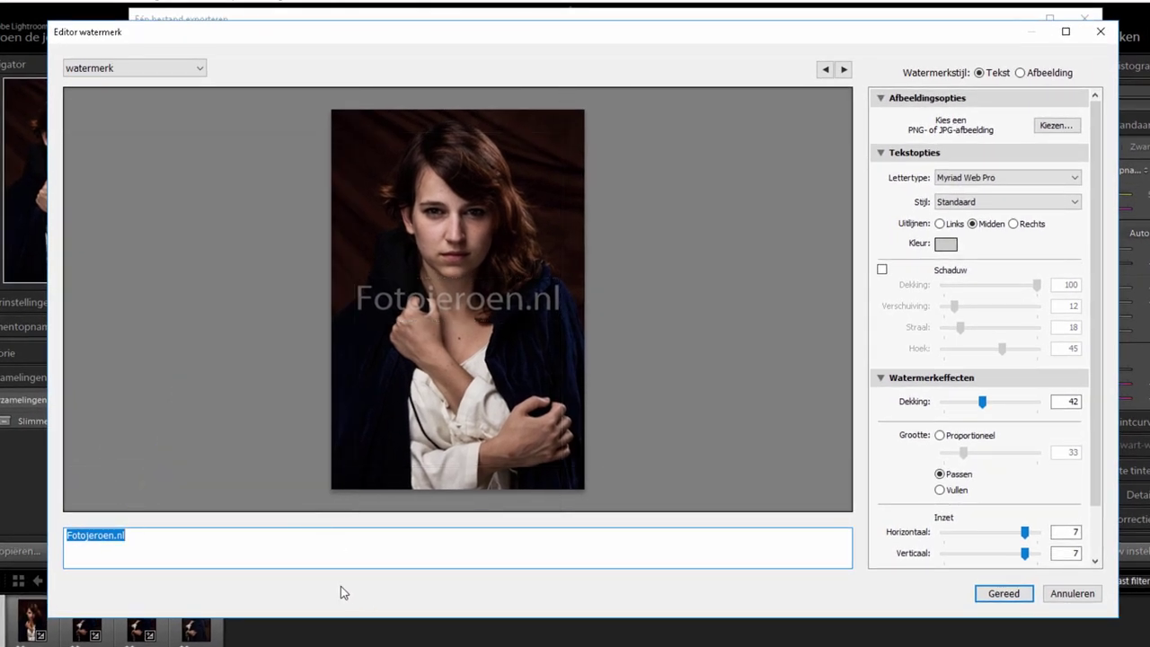
pyautogui.click(326, 549)
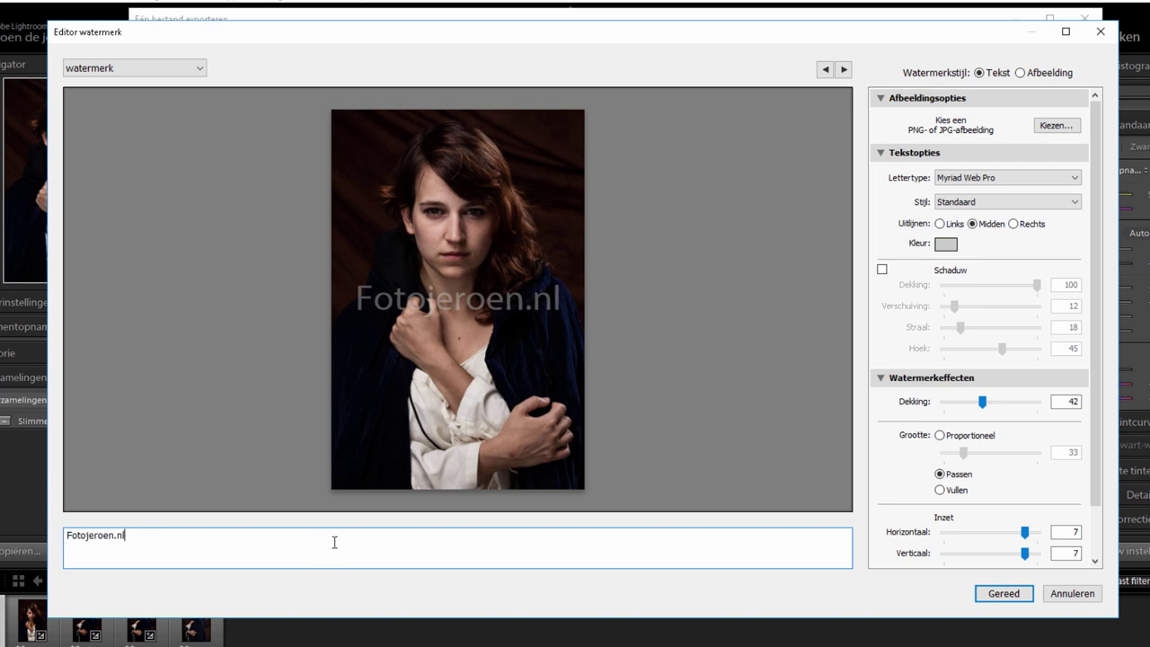
pyautogui.press('BackSpace')
pyautogui.press('BackSpace')
pyautogui.press('BackSpace')
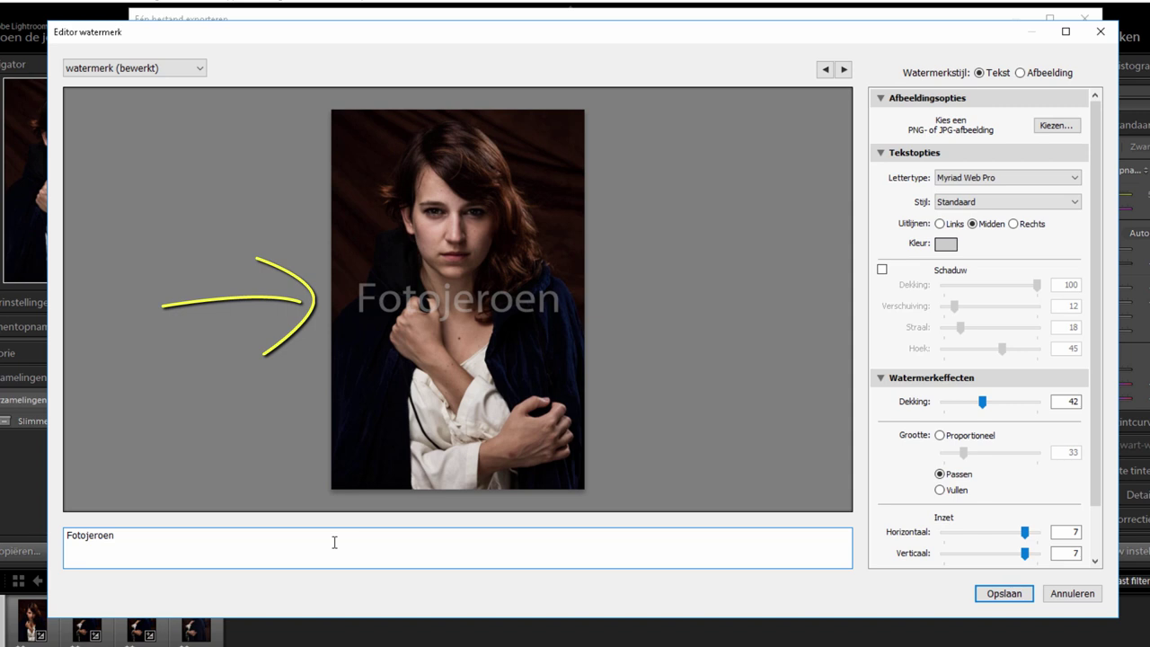
pyautogui.write('.')
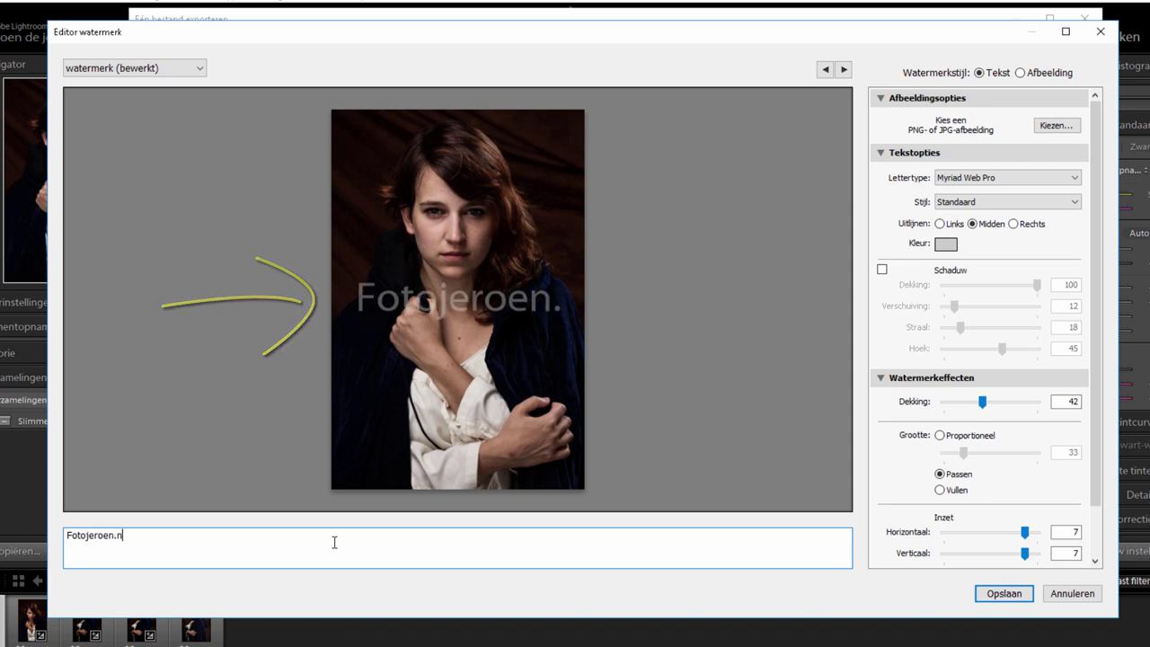
pyautogui.write('nl')
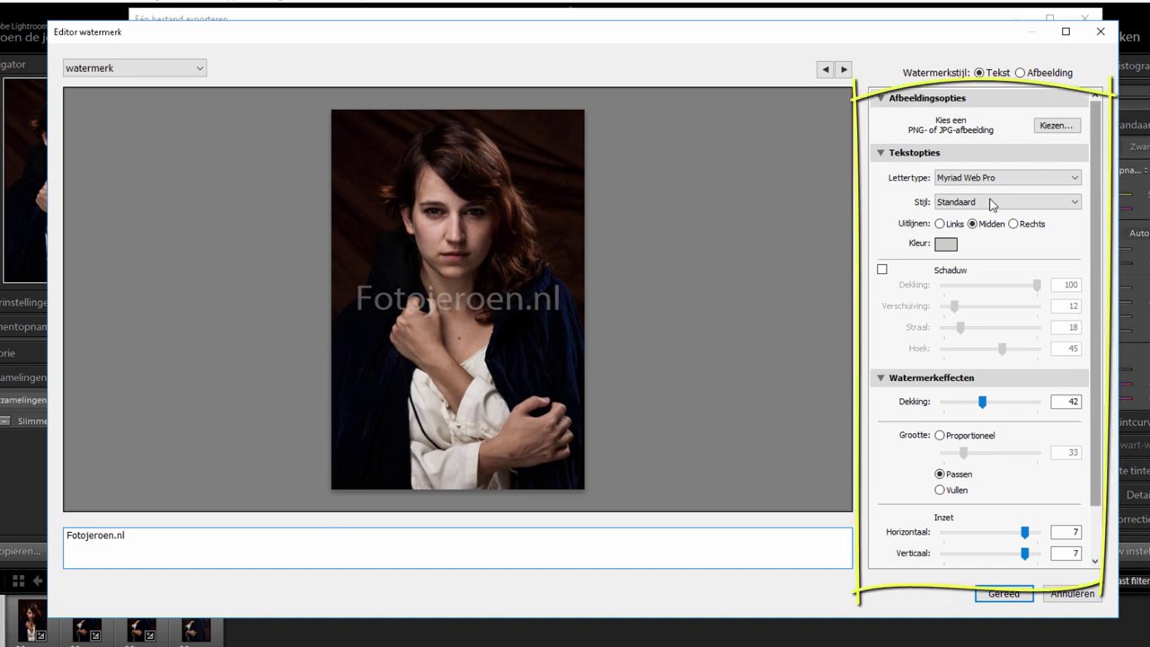
# Set the watermark font to Segoe Print with style Vet cursief (bold italic).
pyautogui.click(998, 178)
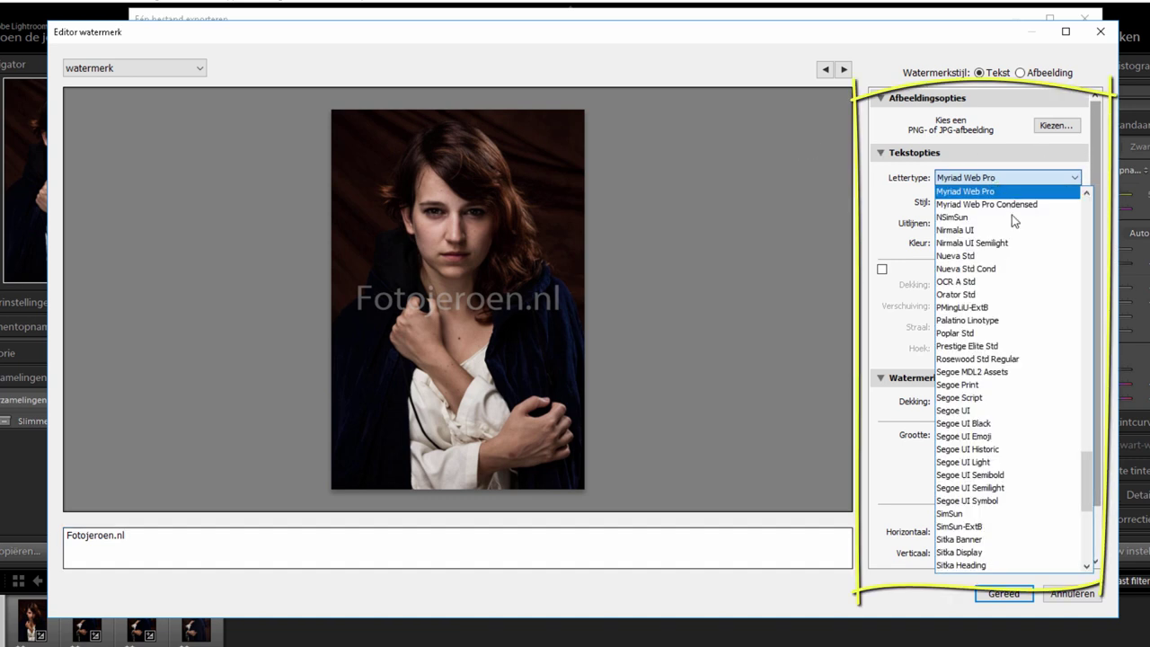
pyautogui.click(1020, 386)
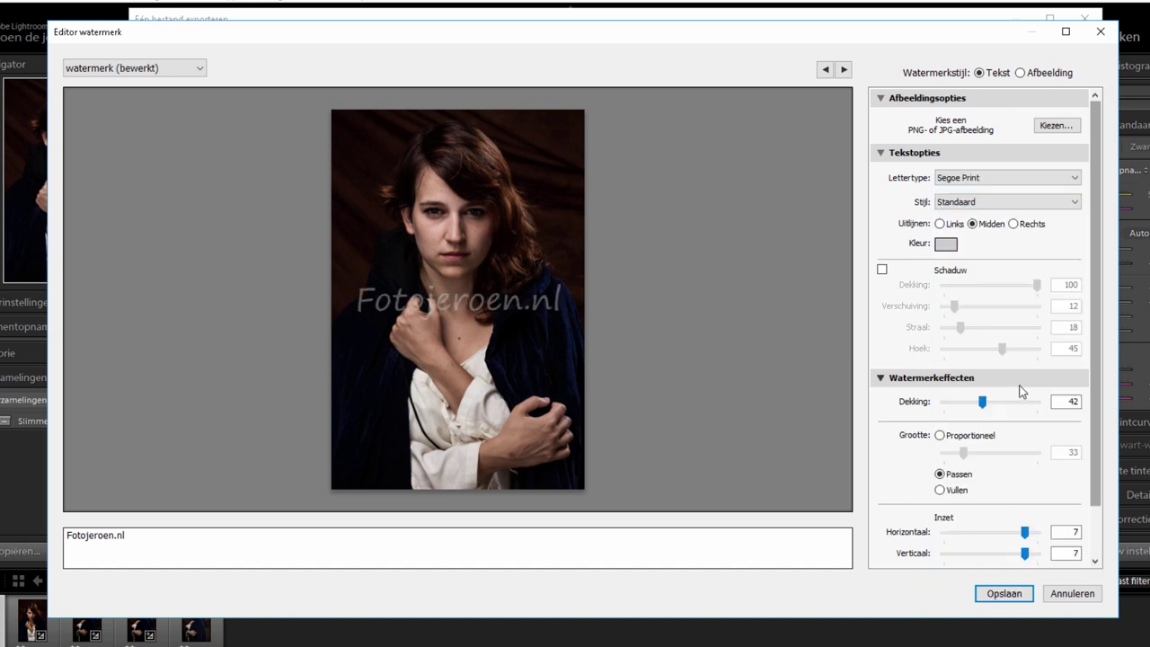
pyautogui.click(1040, 205)
pyautogui.click(1032, 270)
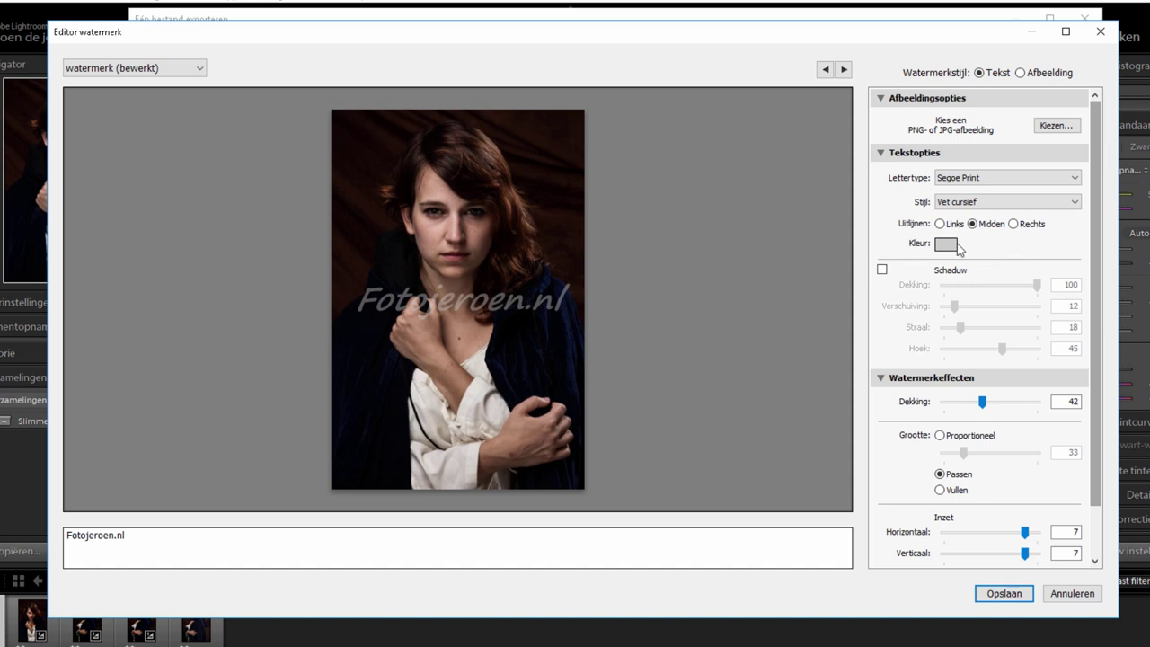
# Try pink and magenta text colours, then set the watermark colour back to neutral grey.
pyautogui.click(947, 255)
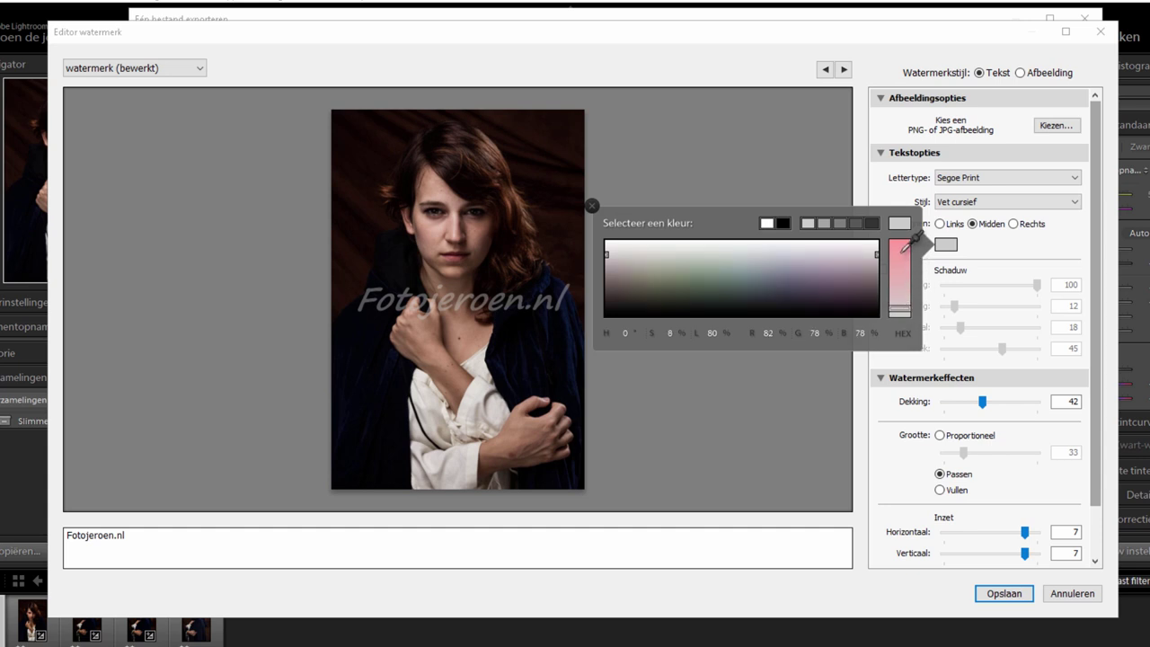
pyautogui.click(899, 253)
pyautogui.click(859, 272)
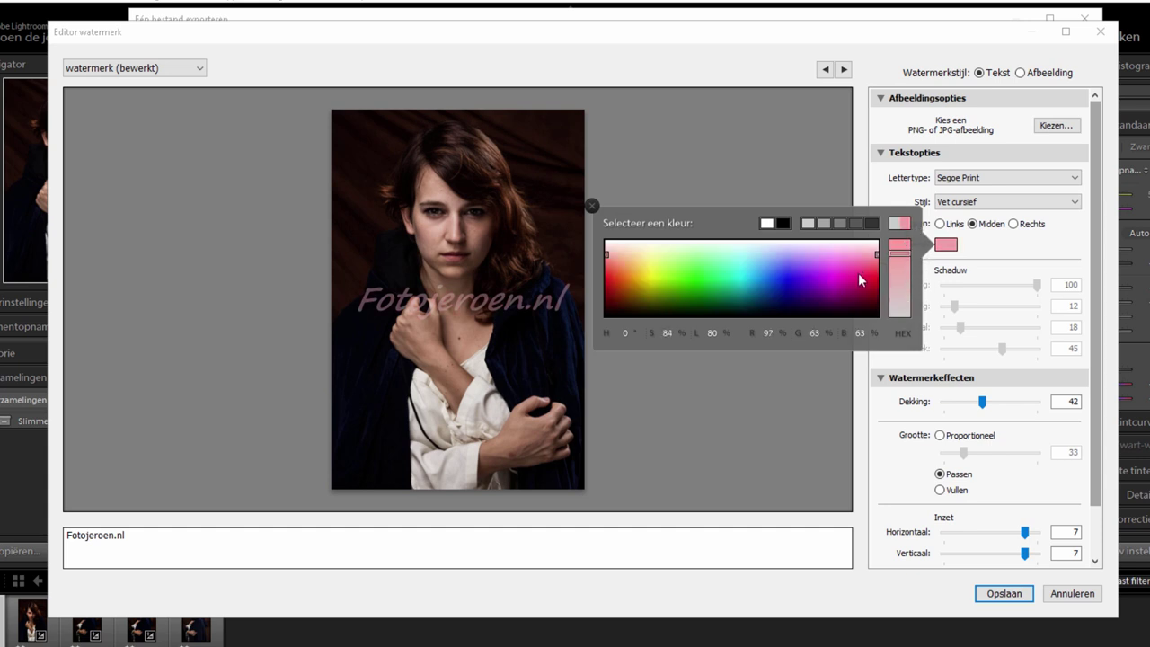
pyautogui.click(824, 223)
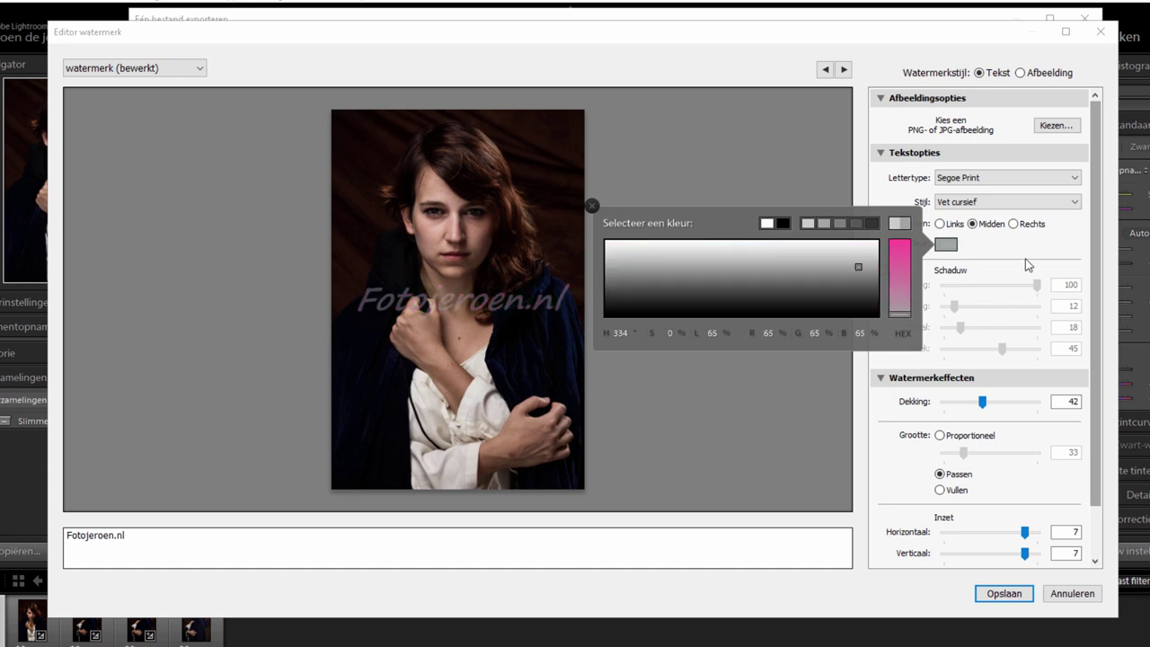
pyautogui.click(1011, 245)
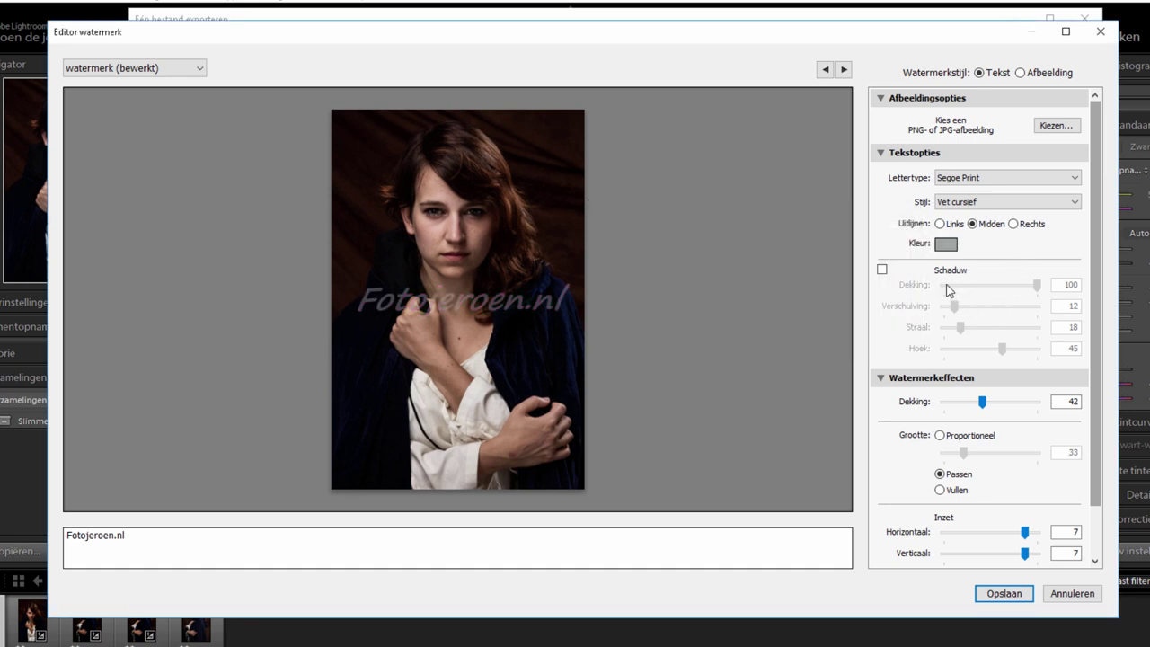
pyautogui.click(882, 271)
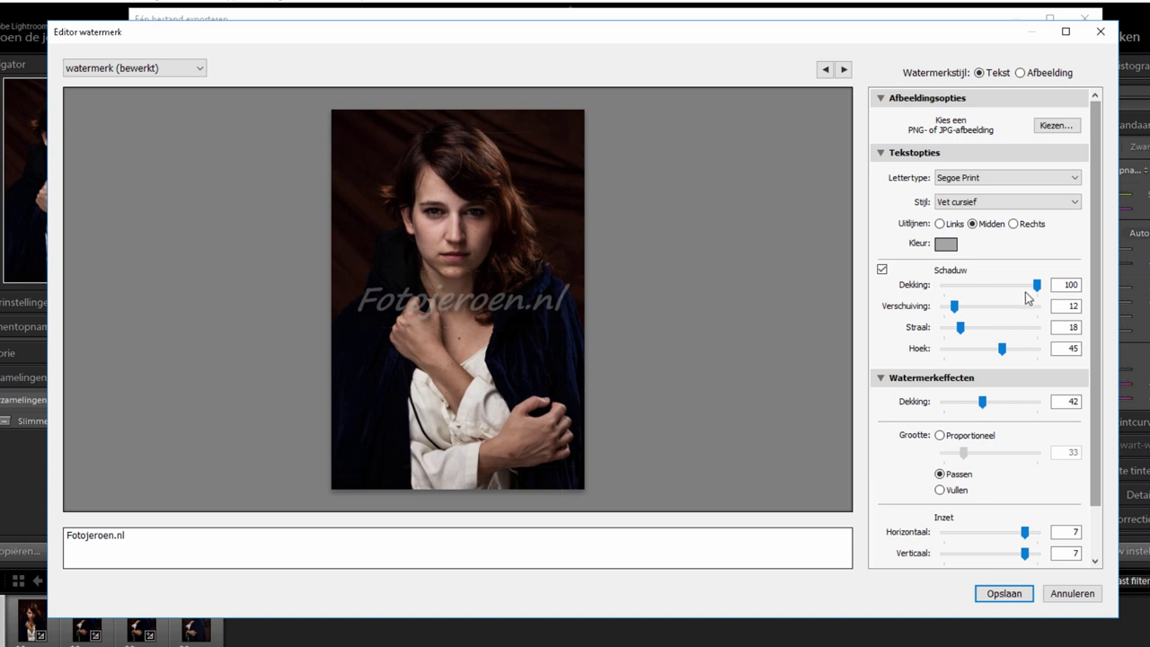
pyautogui.moveTo(975, 307); pyautogui.dragTo(991, 306)
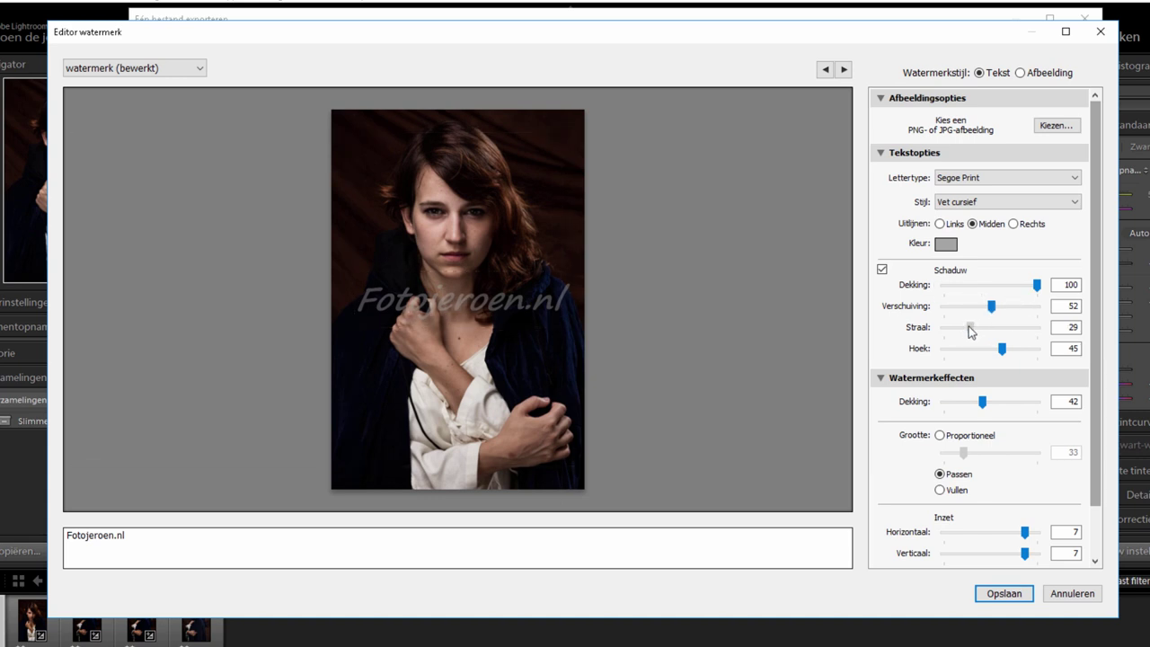
pyautogui.moveTo(961, 327); pyautogui.dragTo(943, 329)
pyautogui.moveTo(1002, 353); pyautogui.dragTo(1006, 356)
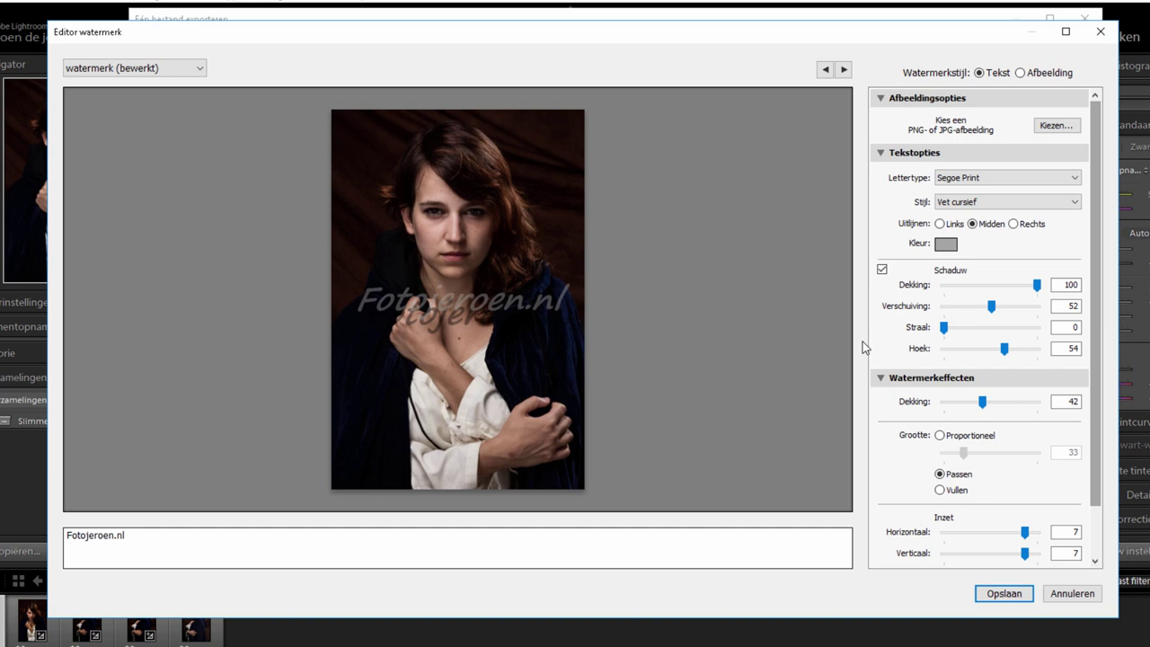
pyautogui.click(882, 269)
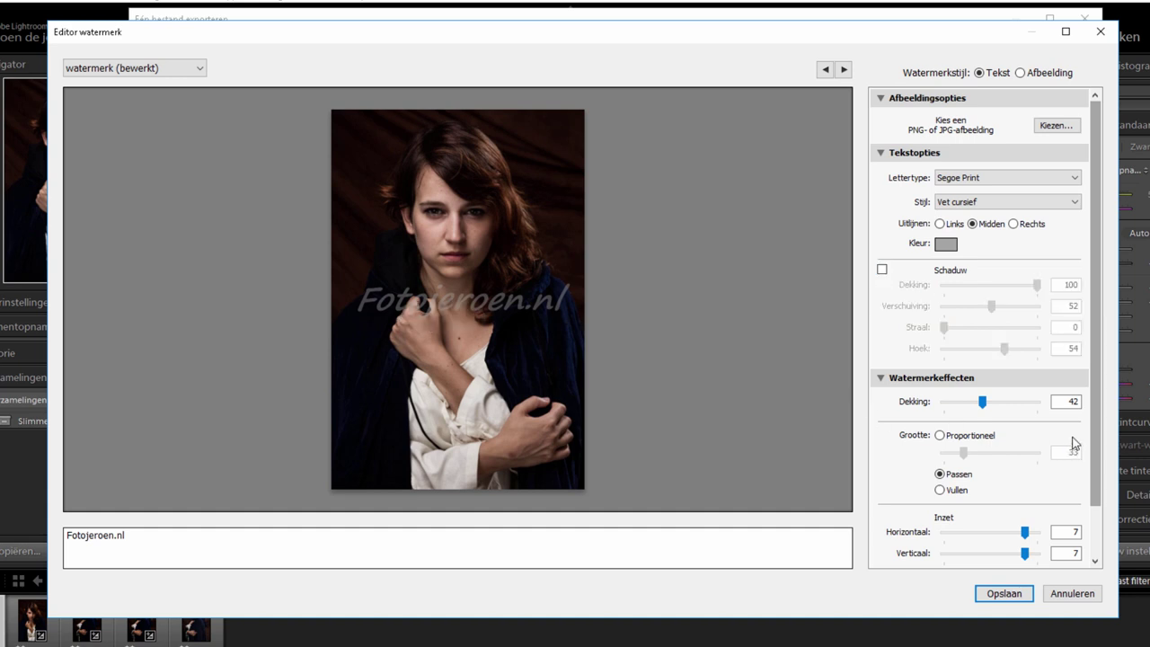
# Set watermark opacity to 20, briefly try Proportioneel sizing, then return the size to Passen.
pyautogui.moveTo(983, 402); pyautogui.dragTo(1041, 401)
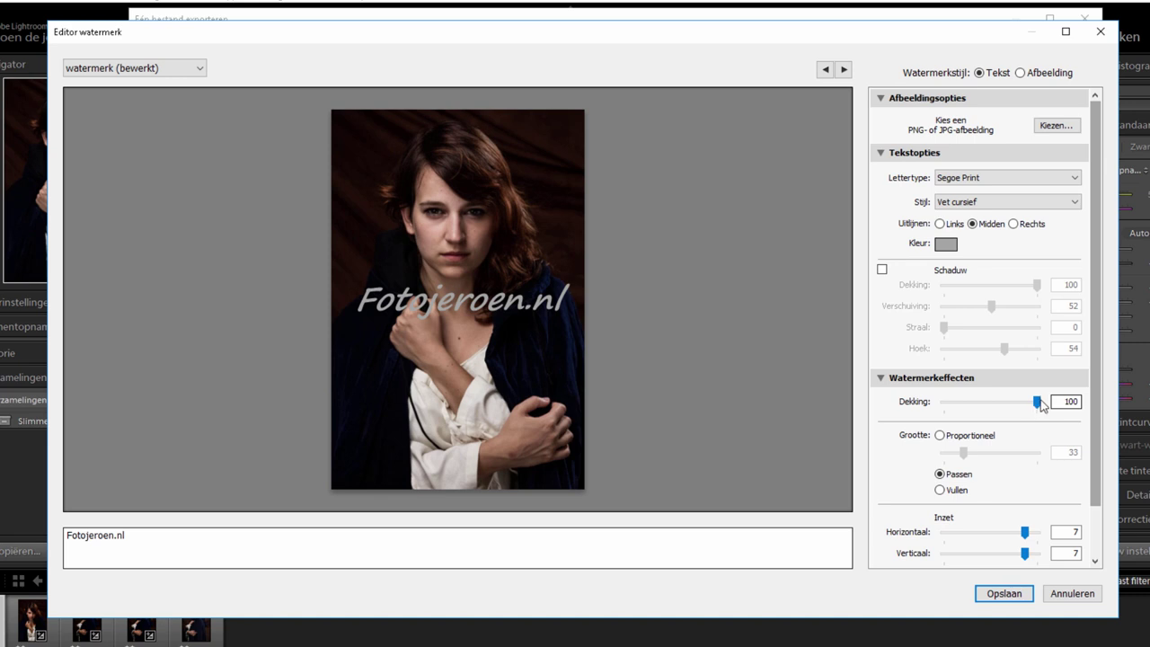
pyautogui.click(961, 402)
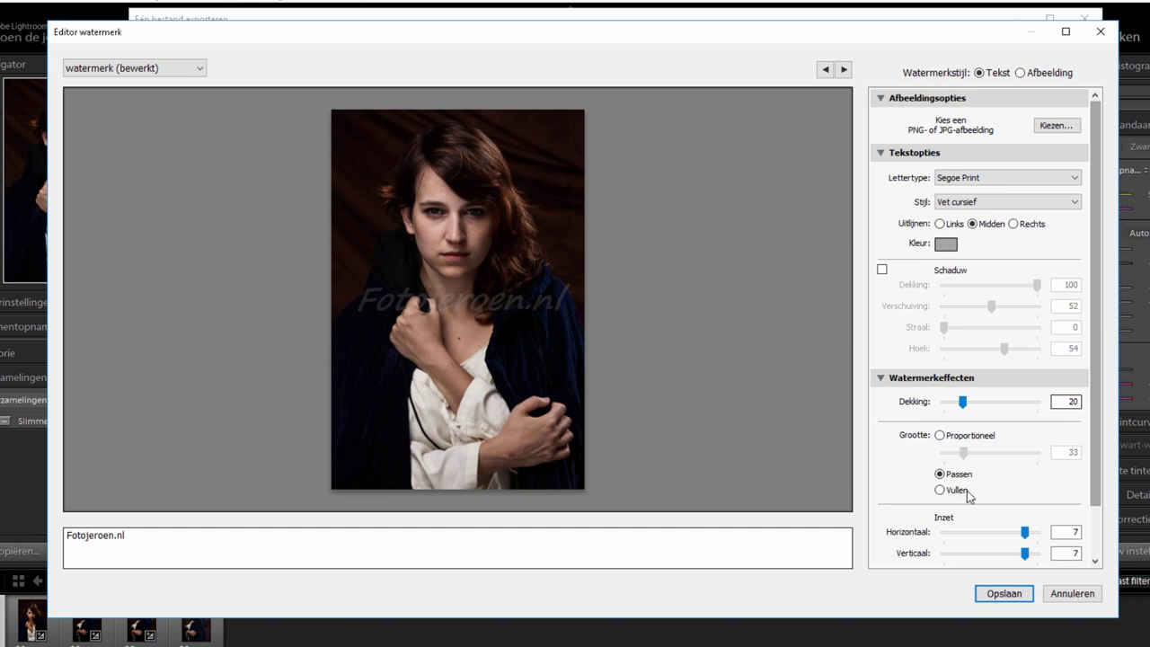
pyautogui.click(940, 434)
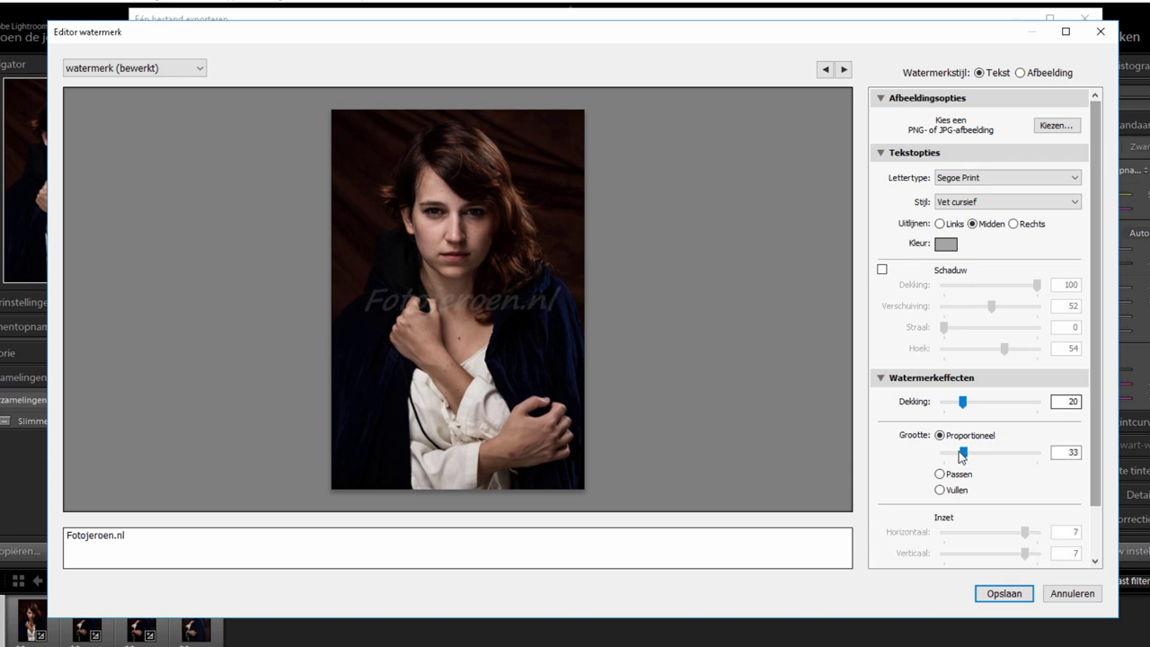
pyautogui.moveTo(964, 453)
pyautogui.mouseDown()
pyautogui.moveTo(1007, 456)
pyautogui.moveTo(958, 453)
pyautogui.mouseUp()
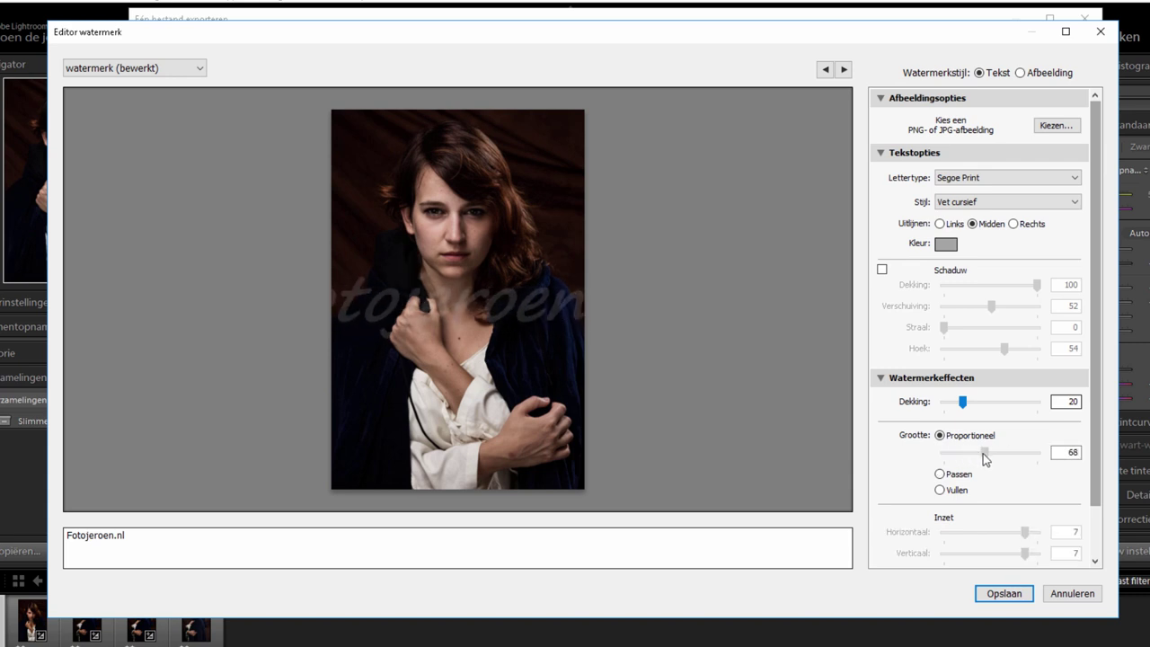
pyautogui.click(939, 473)
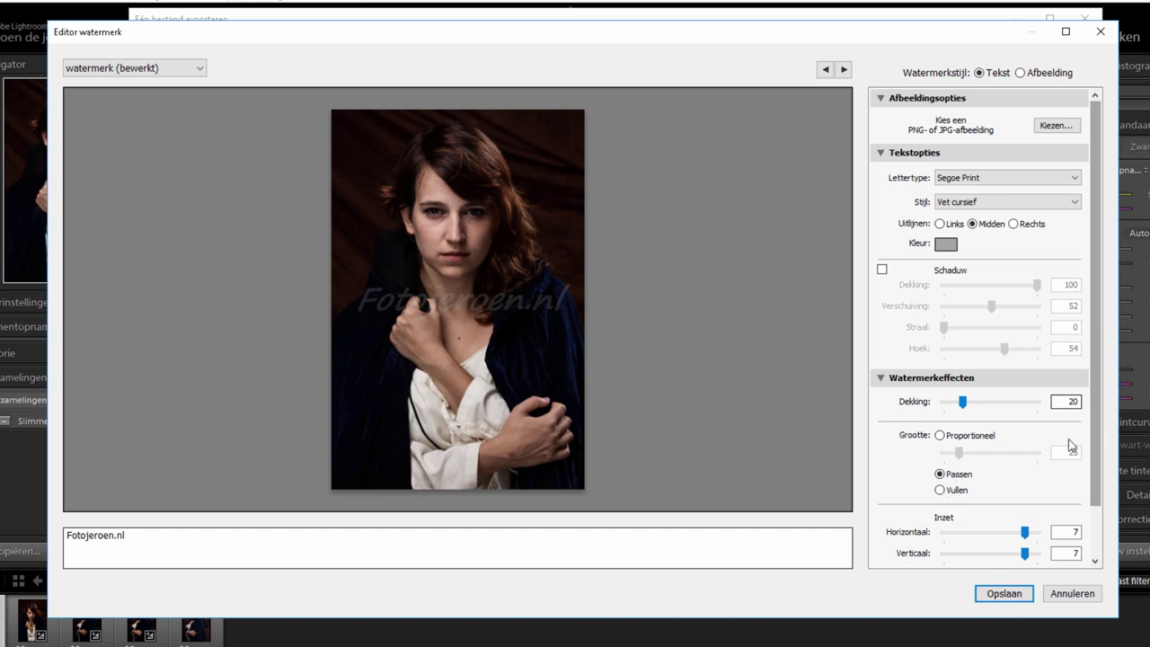
# Try Vullen sizing, then set the watermark to Proportioneel at size 34.
pyautogui.scroll(-1, 1101, 459)
pyautogui.scroll(-1, 1101, 473)
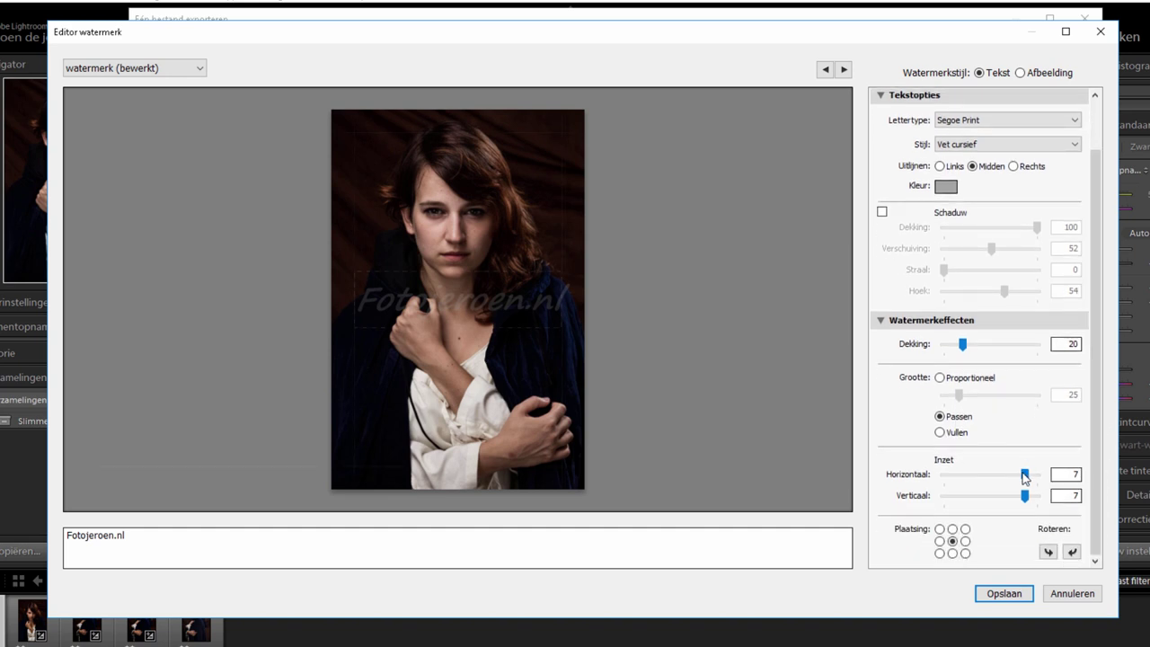
pyautogui.moveTo(1024, 475)
pyautogui.mouseDown()
pyautogui.moveTo(996, 474)
pyautogui.moveTo(1007, 499)
pyautogui.moveTo(993, 497)
pyautogui.moveTo(993, 476)
pyautogui.mouseUp()
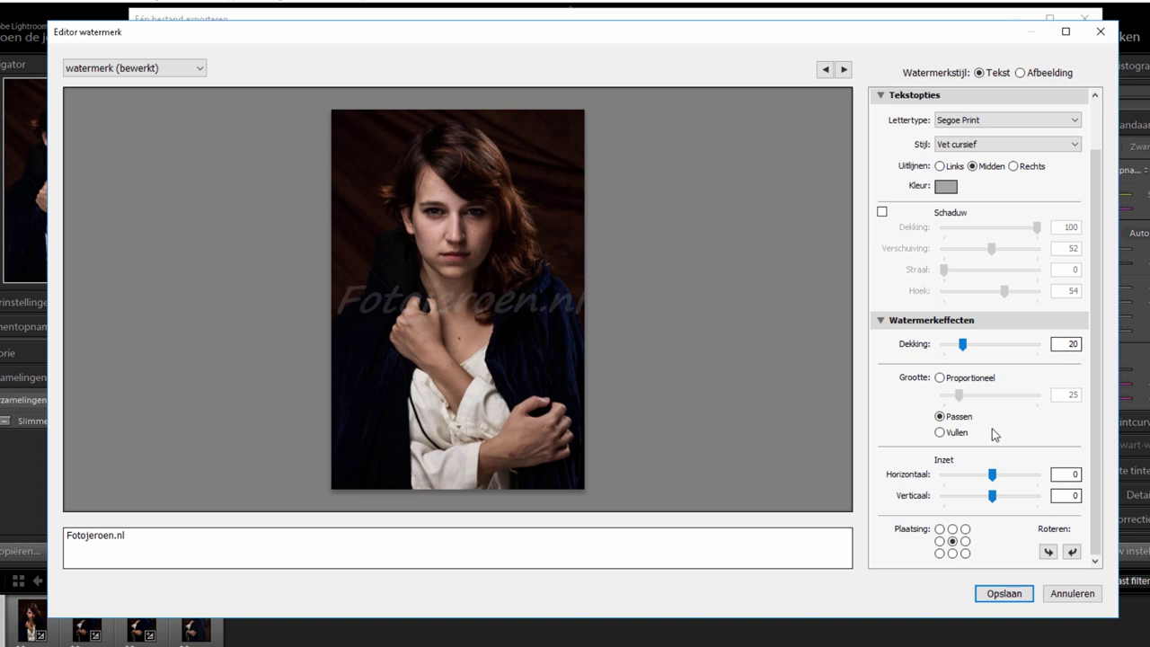
pyautogui.click(941, 433)
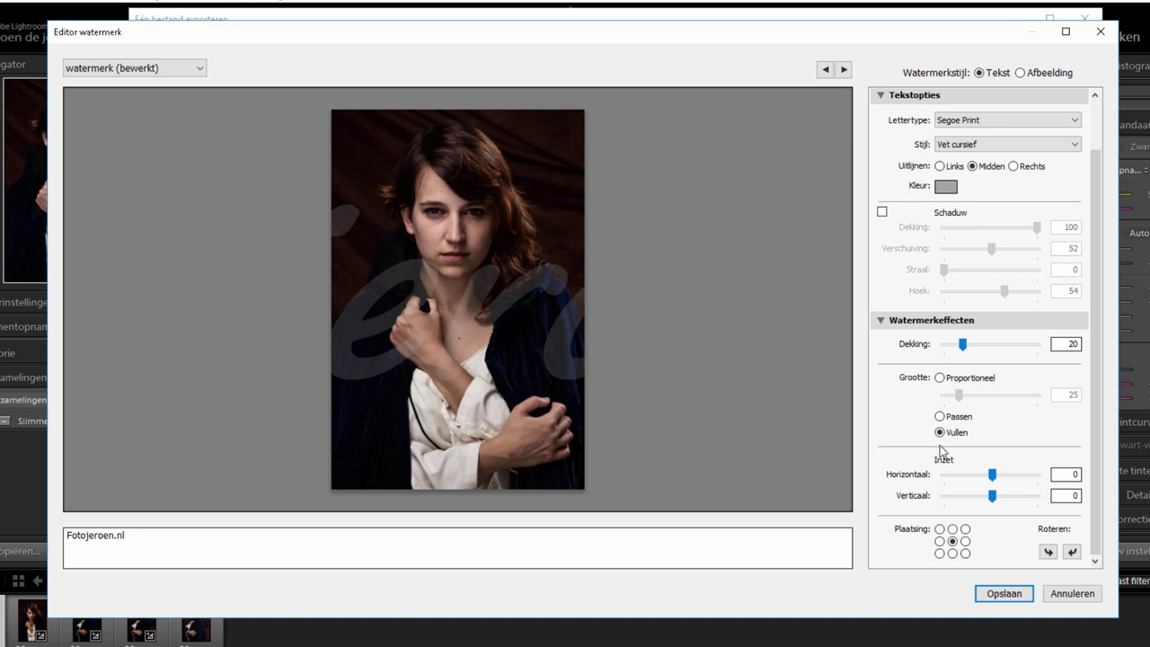
pyautogui.click(940, 377)
pyautogui.moveTo(958, 396); pyautogui.dragTo(964, 396)
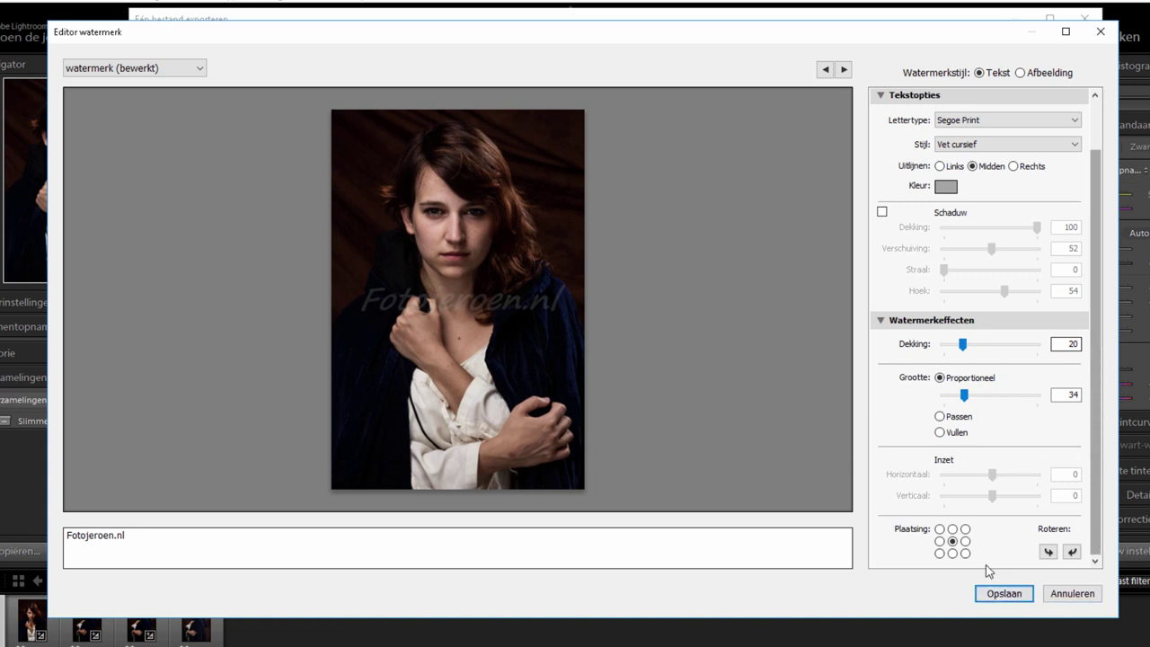
# Anchor the watermark at the middle-left edge and rotate it clockwise to run vertically.
pyautogui.click(940, 554)
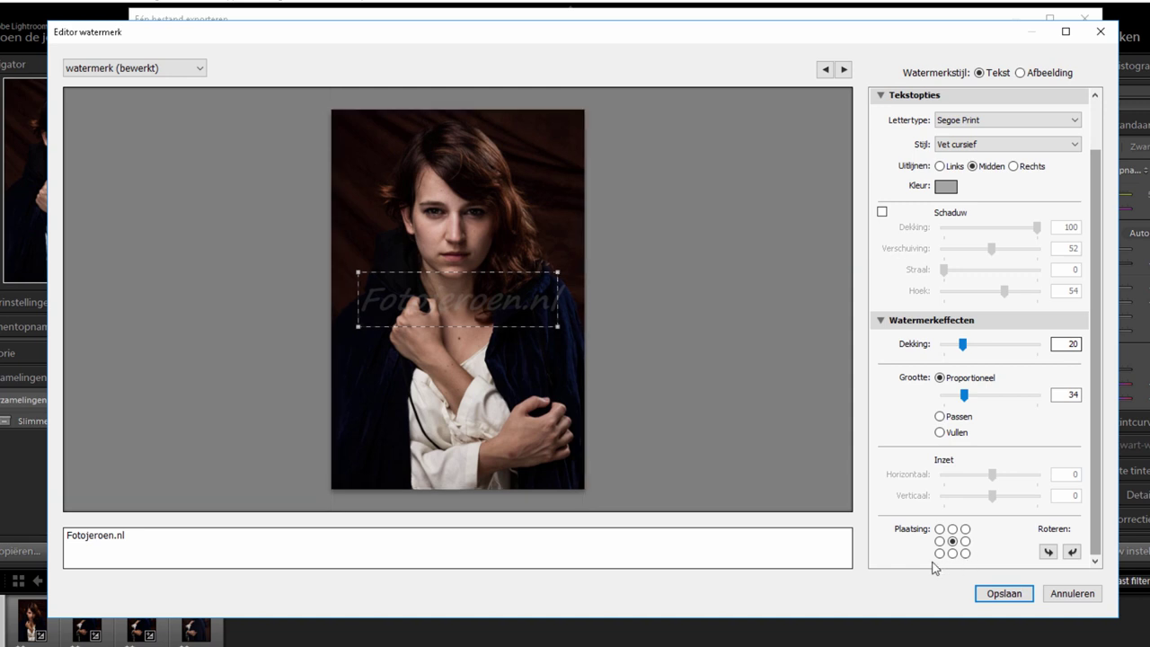
pyautogui.click(965, 529)
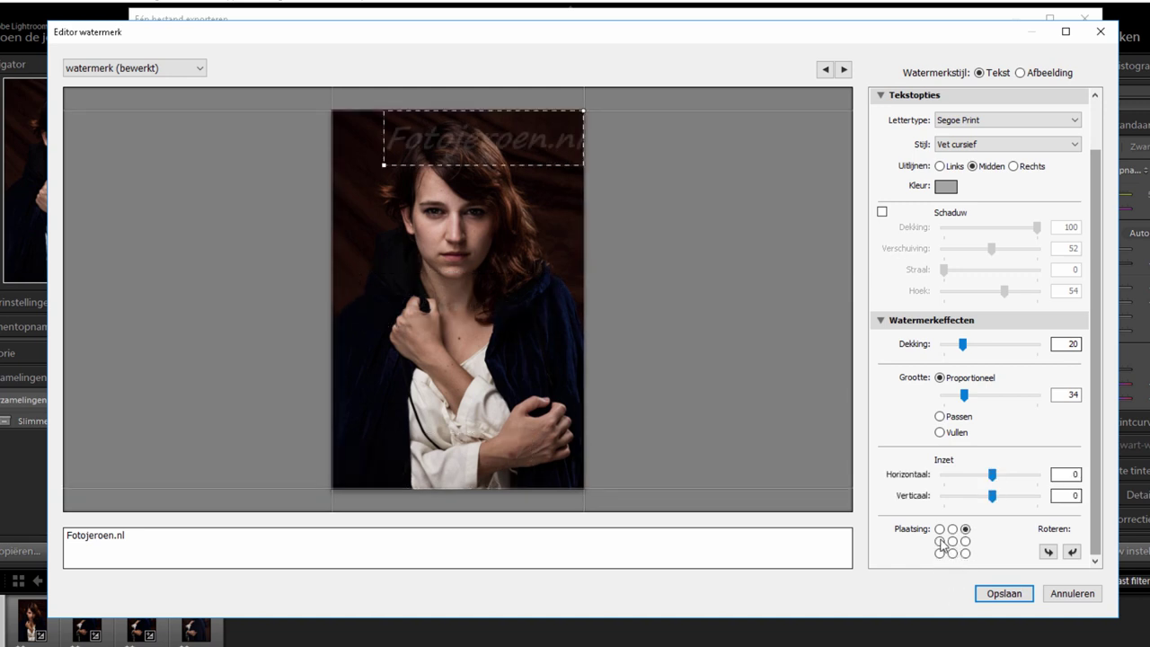
pyautogui.click(940, 541)
pyautogui.click(1048, 551)
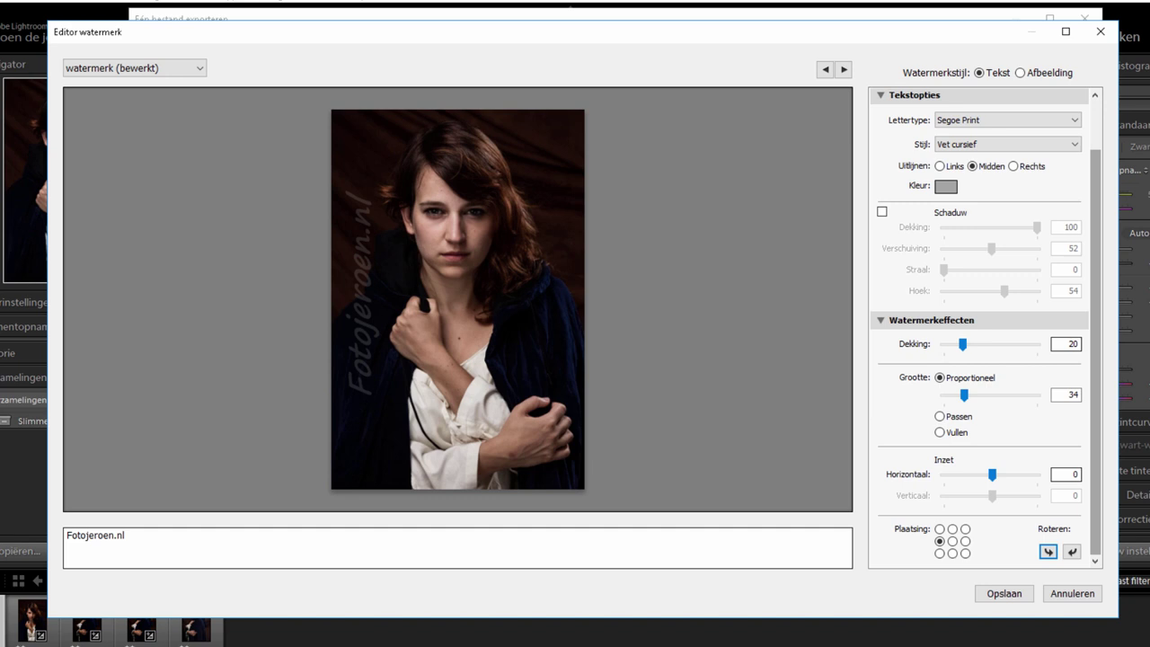
# Save the watermark as a new preset named 'Watermerk 2'.
pyautogui.click(1002, 595)
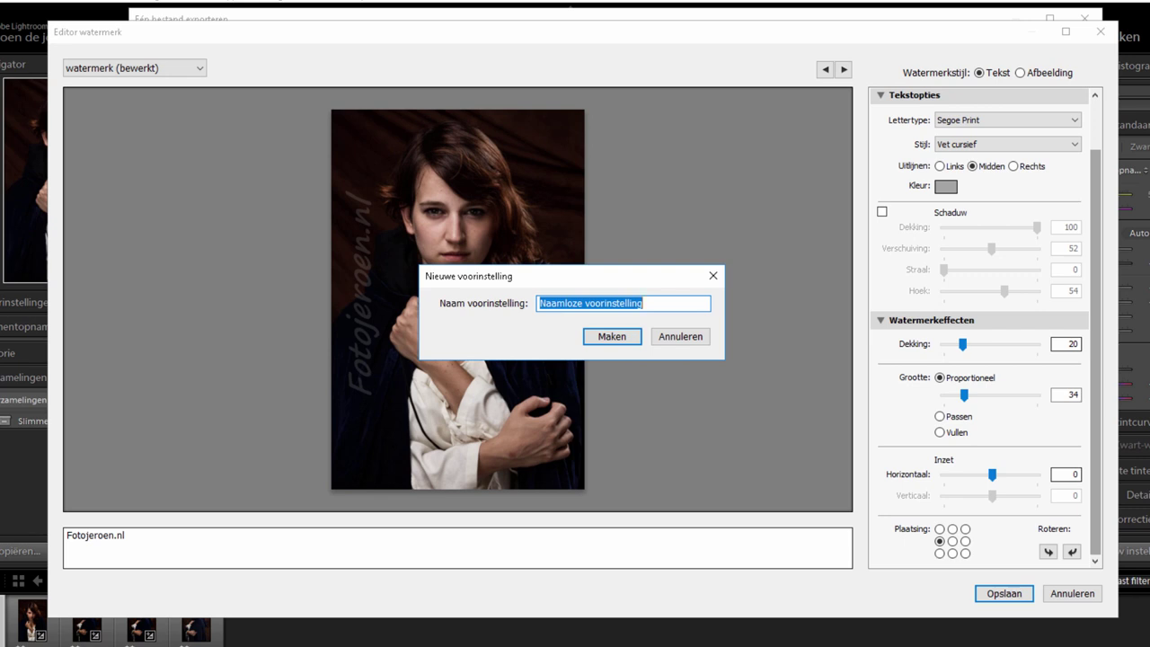
pyautogui.write('Wat')
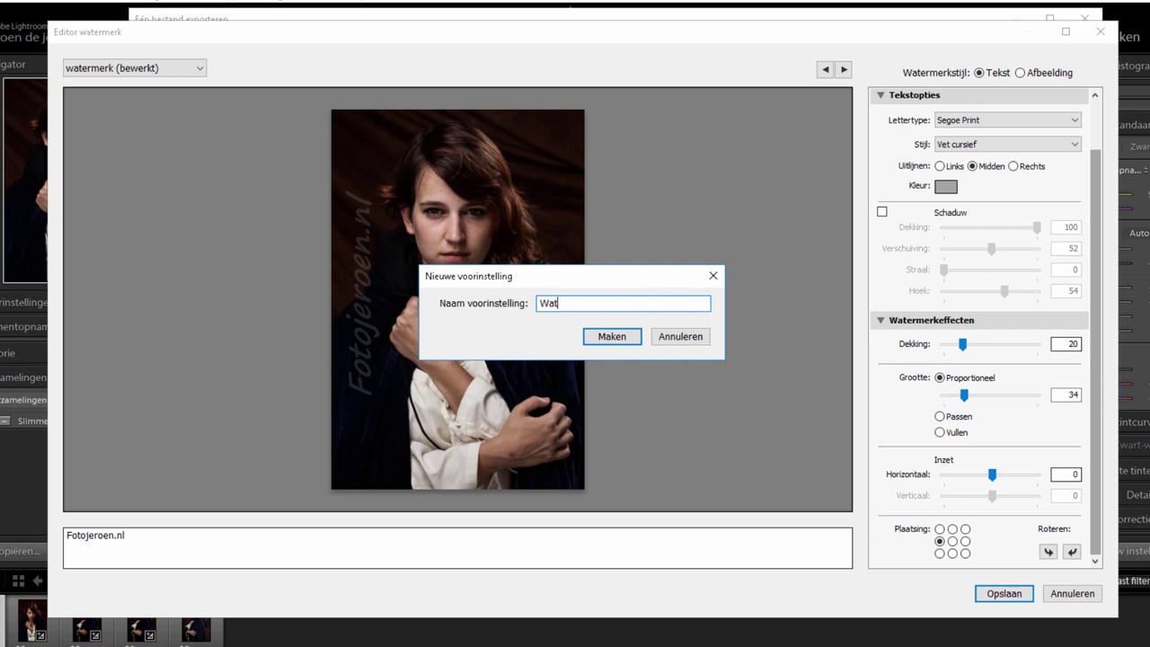
pyautogui.write('ermerk ')
pyautogui.write('2')
# Create the Watermerk 2 preset, keep it selected as the watermark, and export the portrait.
pyautogui.click(612, 336)
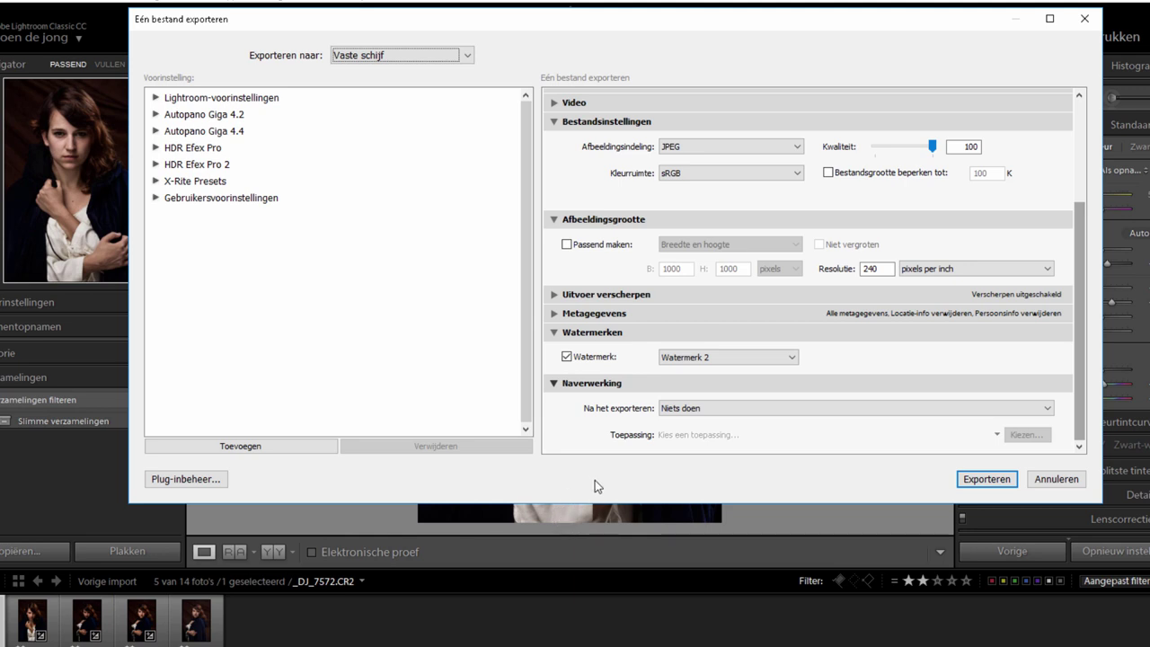
pyautogui.click(793, 358)
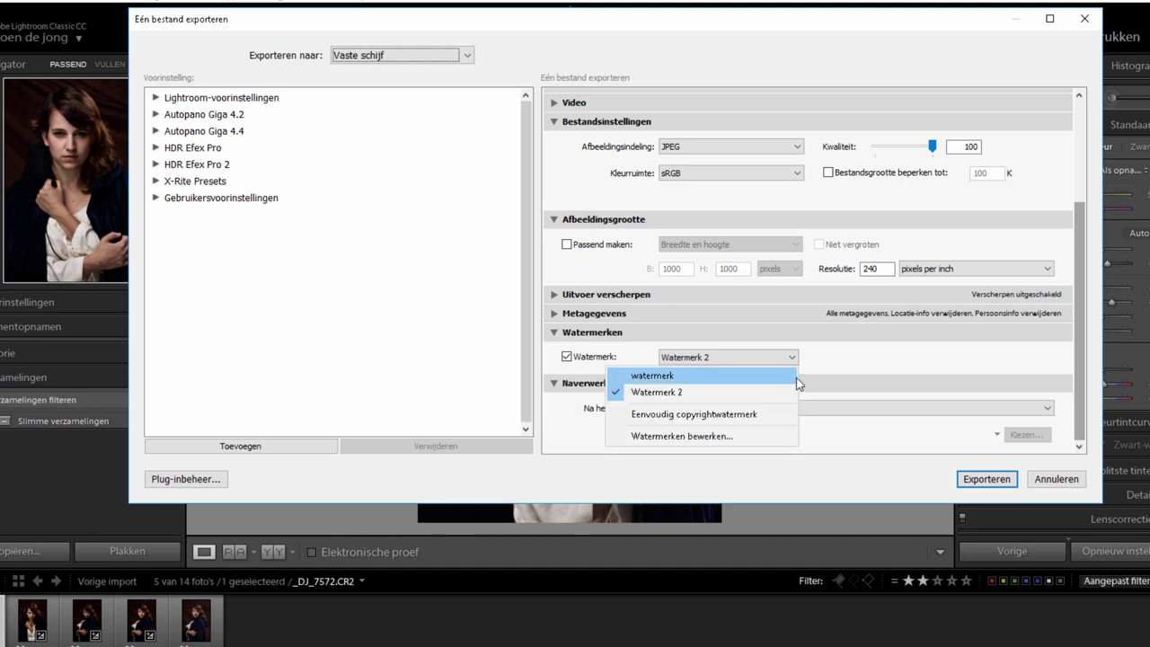
pyautogui.click(788, 395)
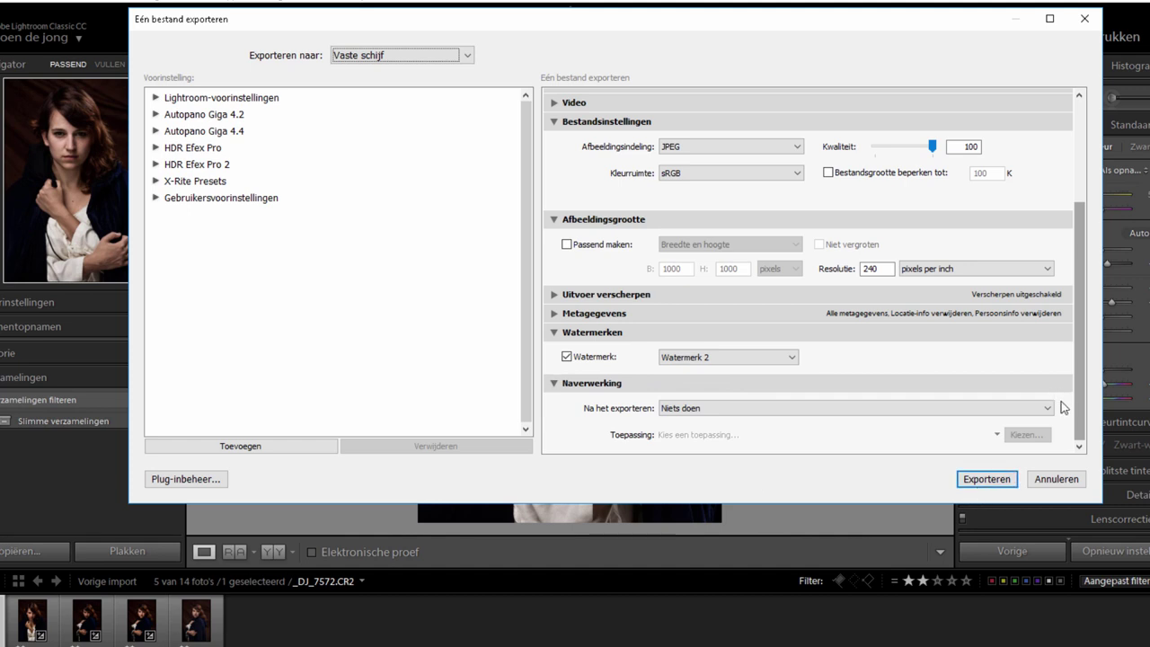
pyautogui.click(987, 481)
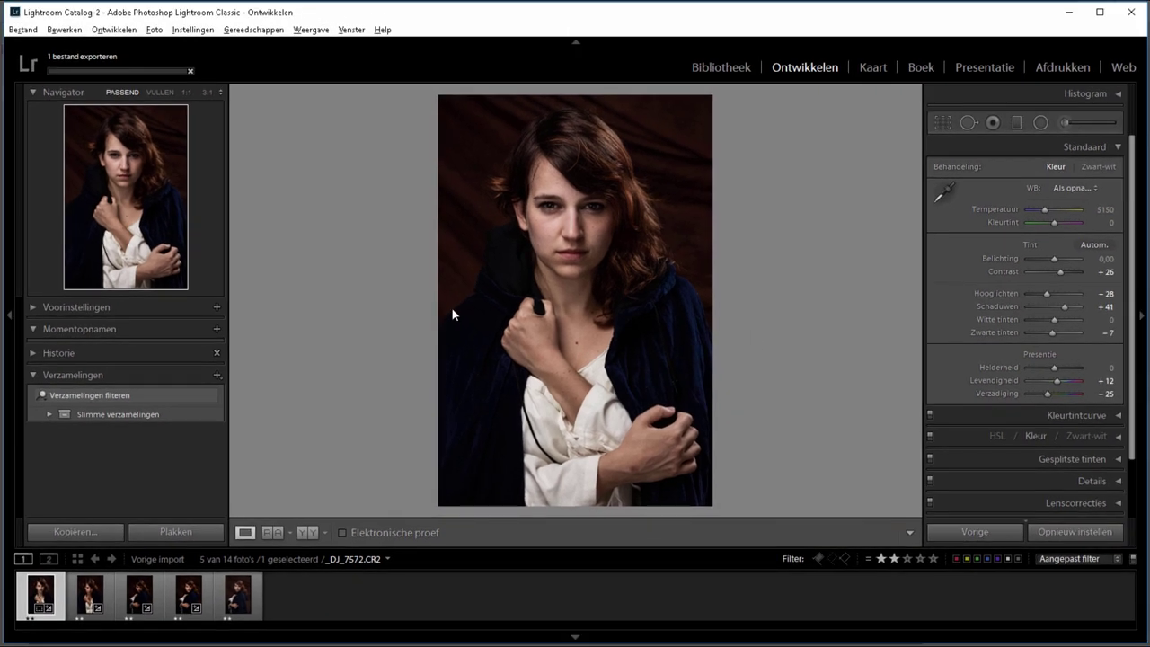
# Open _DJ_7572.jpg from the export folder, inspect the vertical watermark, and return to Lightroom.
pyautogui.click(148, 646)
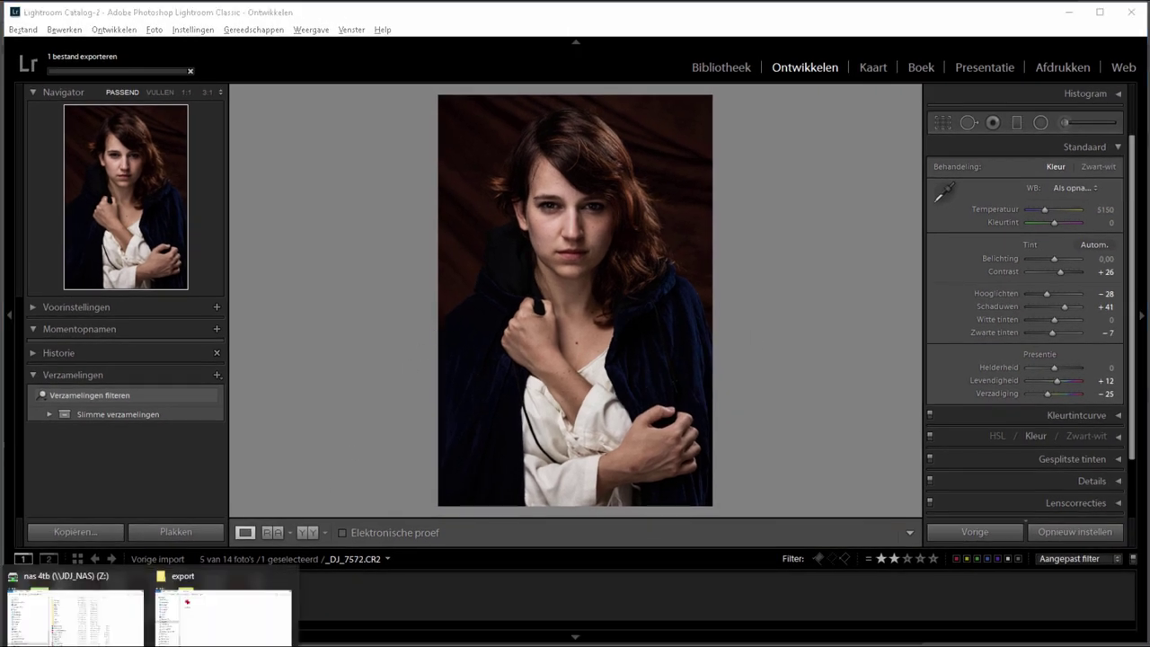
pyautogui.click(223, 619)
pyautogui.click(308, 155)
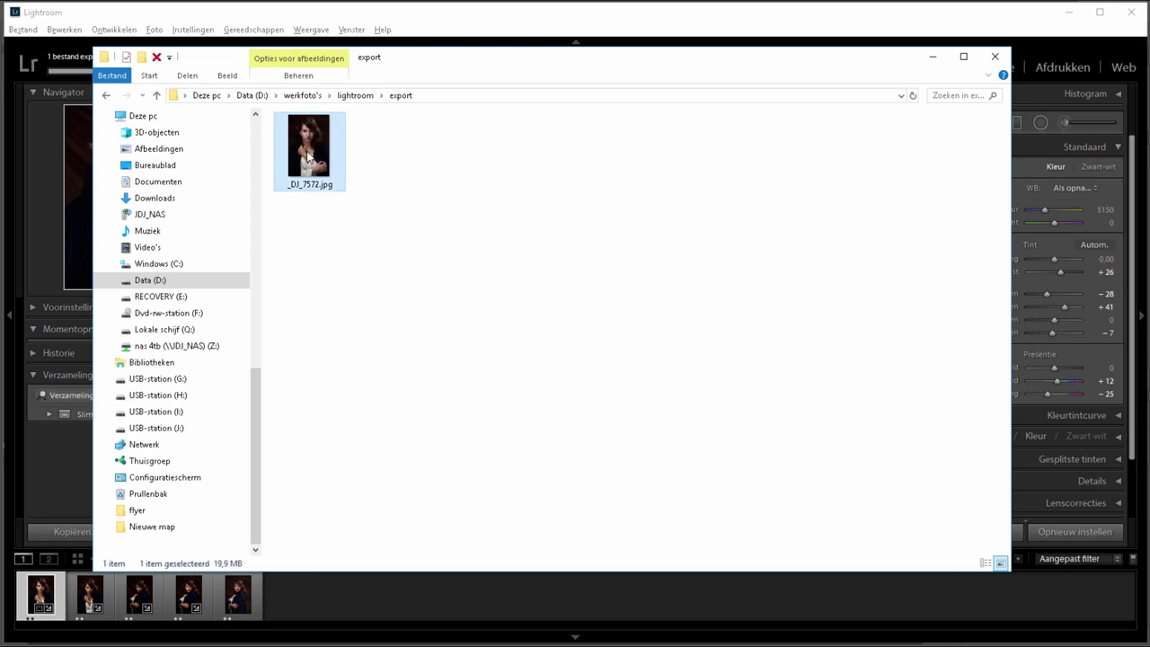
pyautogui.doubleClick(309, 156)
pyautogui.moveTo(442, 577)
pyautogui.mouseDown()
pyautogui.moveTo(482, 581)
pyautogui.moveTo(517, 608)
pyautogui.mouseUp()
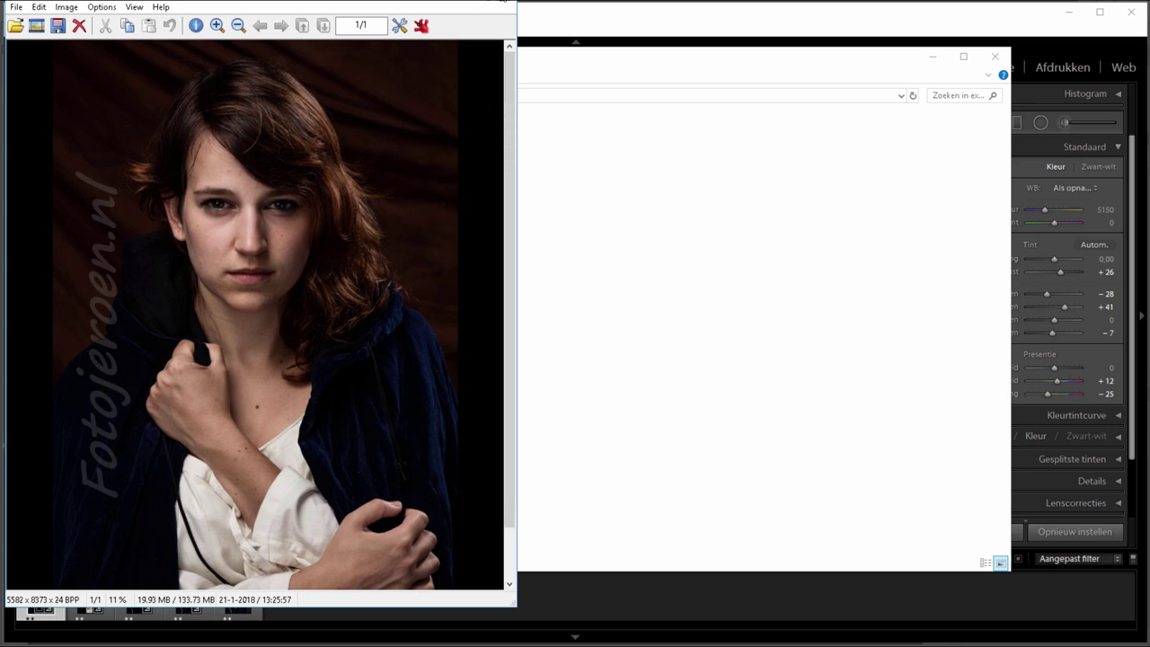
pyautogui.press('Escape')
pyautogui.click(633, 32)
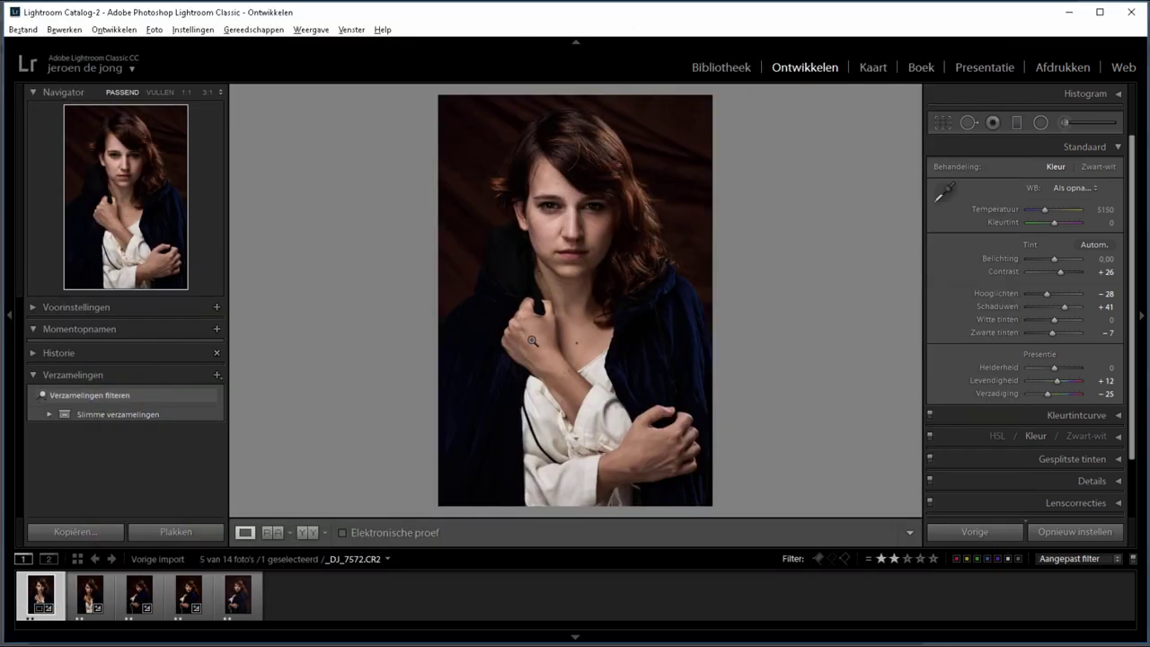
# Reopen the Export dialog and choose Watermerken bewerken… for the Watermerk 2 preset.
pyautogui.press('shift')
pyautogui.hotkey('ctrl', 'shift', 'e')
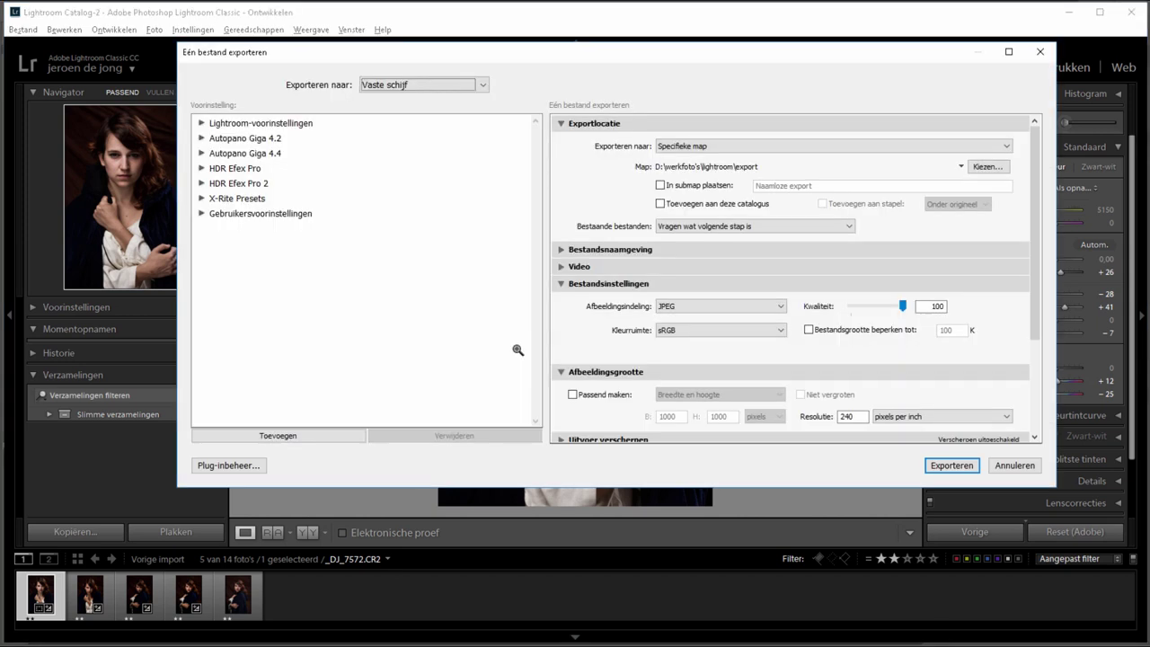
pyautogui.scroll(-2, 1041, 361)
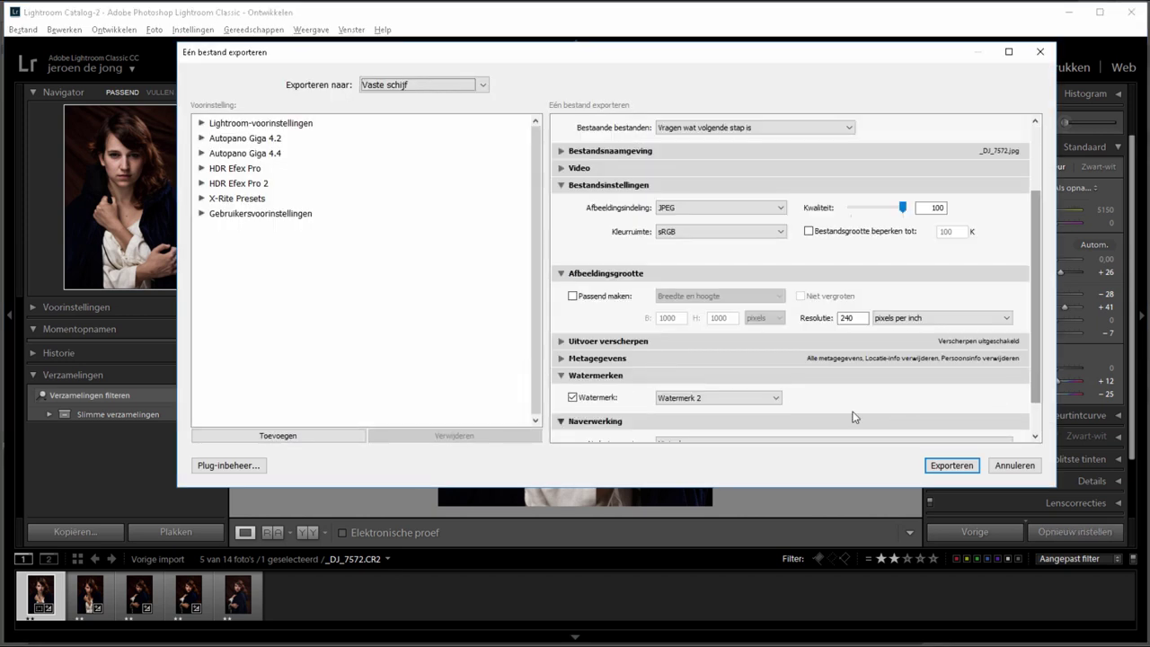
pyautogui.click(768, 398)
pyautogui.click(714, 469)
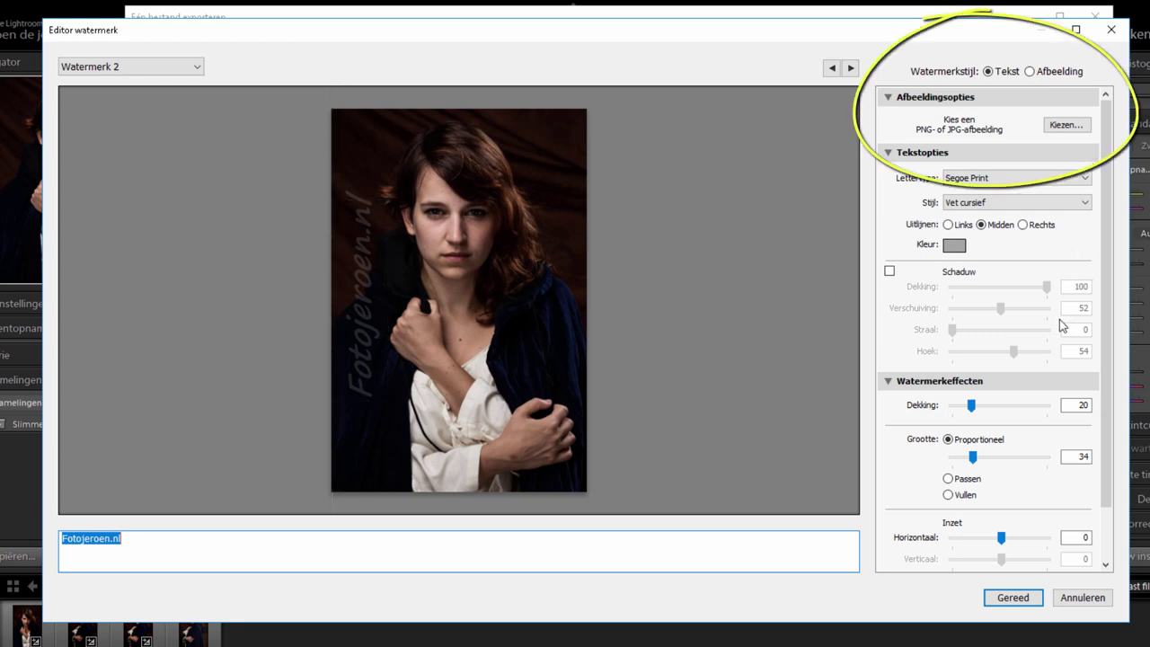
# Switch the watermark style to Afbeelding and use watermerk.png as the logo image.
pyautogui.click(1036, 73)
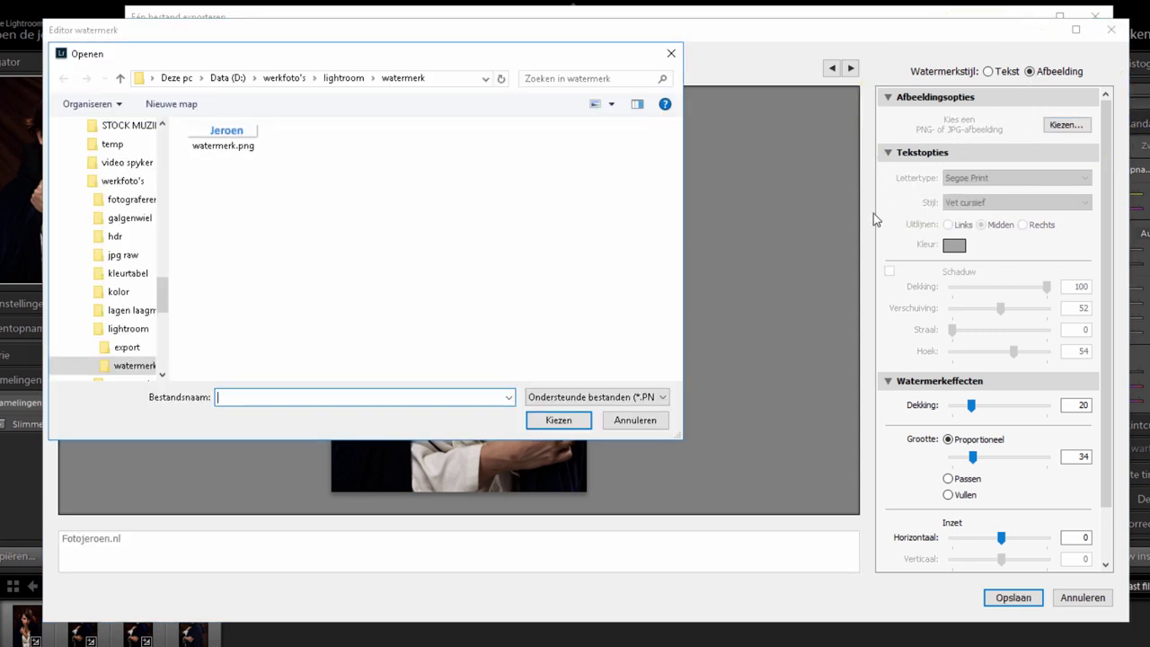
pyautogui.click(651, 422)
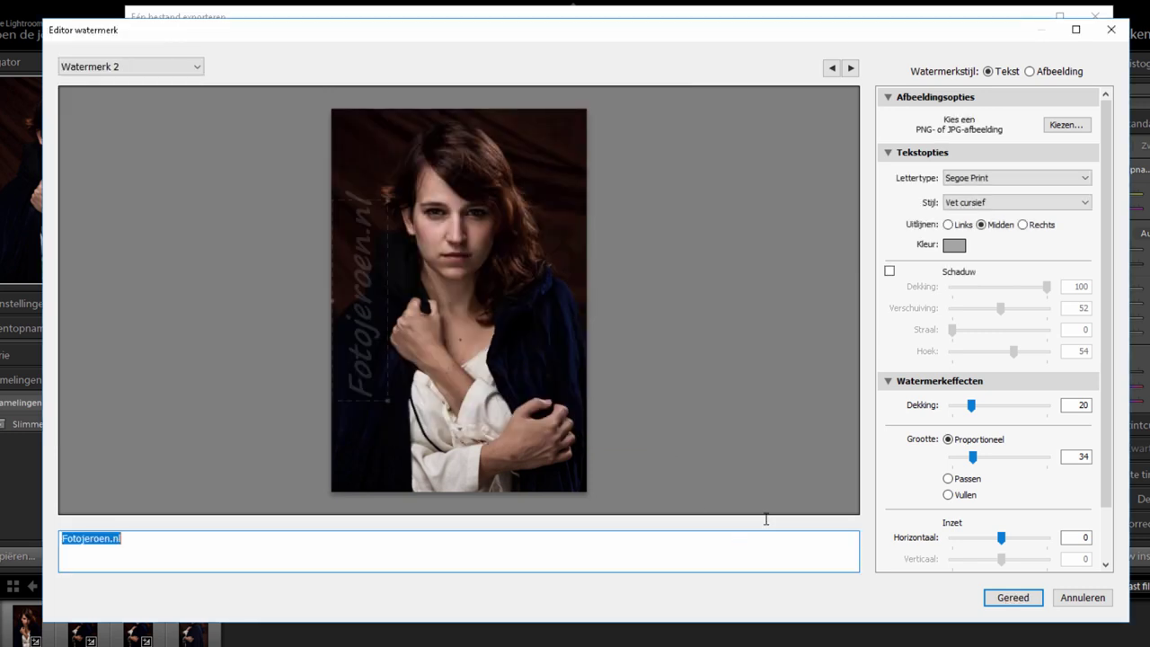
pyautogui.click(1067, 128)
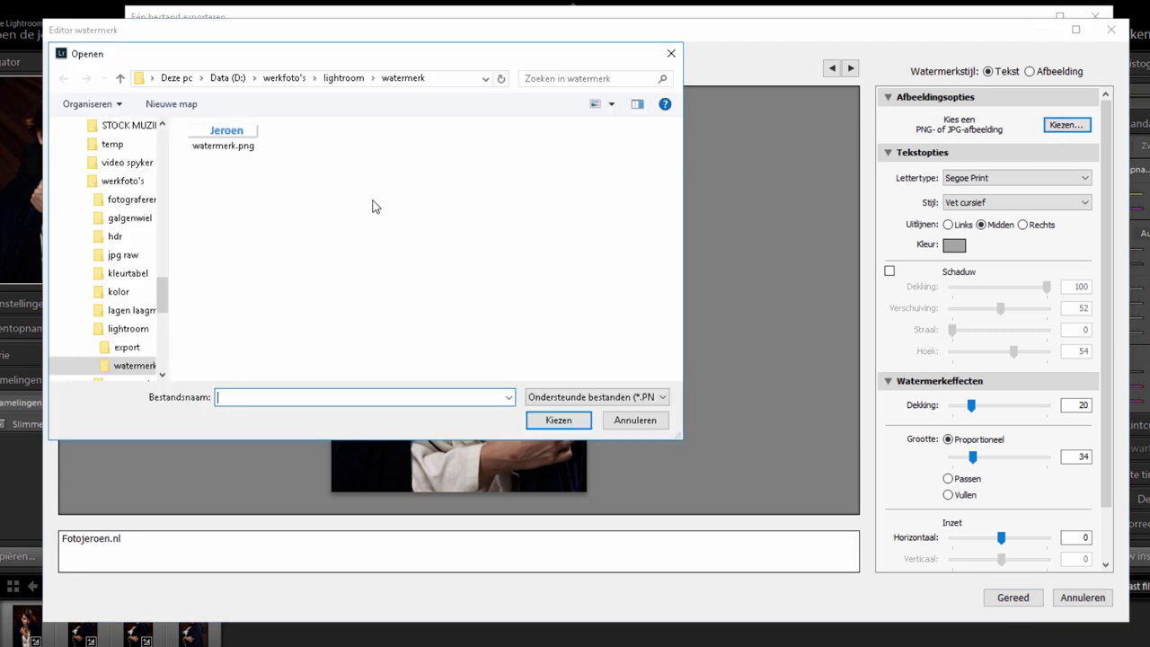
pyautogui.click(215, 146)
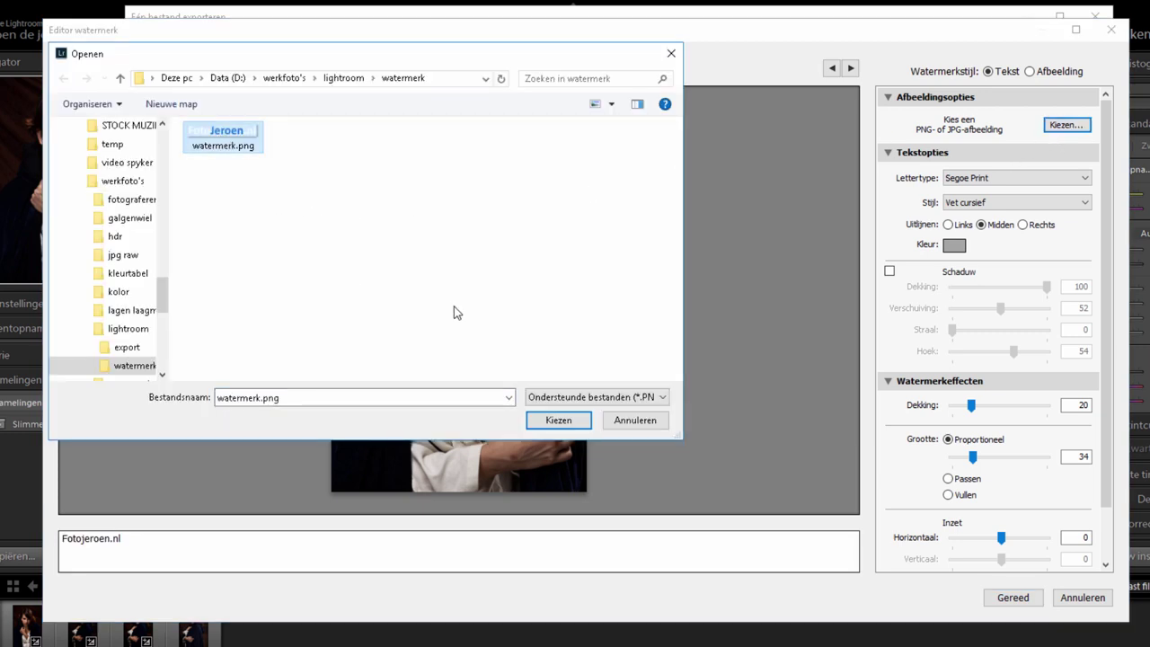
pyautogui.click(563, 422)
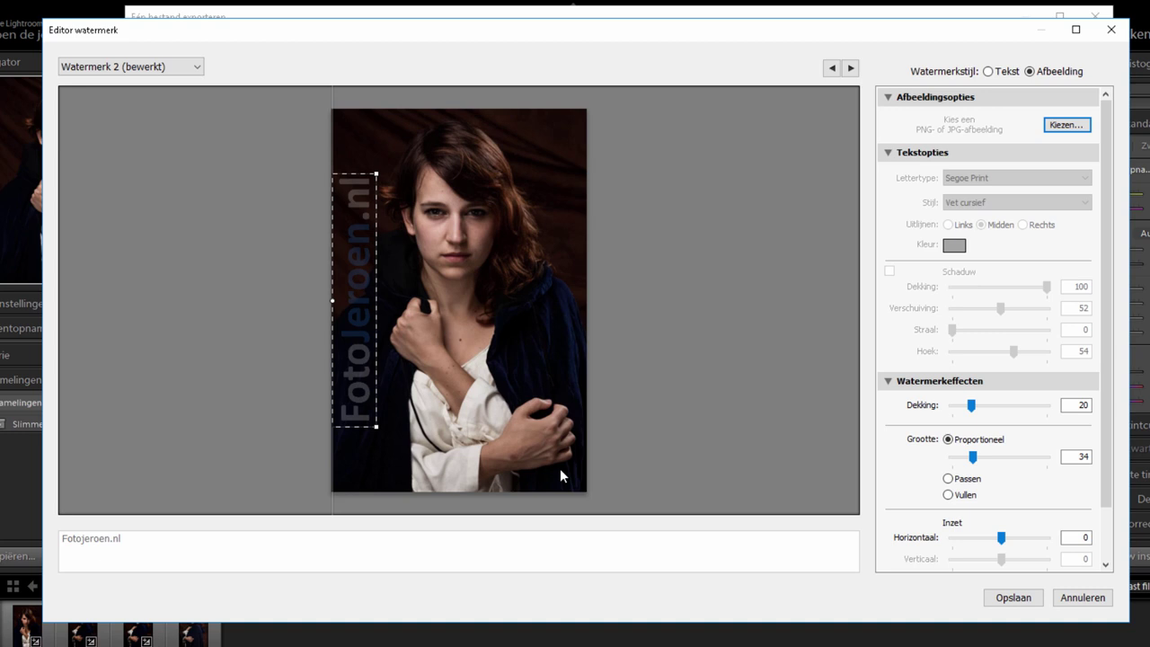
# Place the logo watermark horizontally at bottom-left, with size 13 and opacity 100.
pyautogui.scroll(-2, 1108, 559)
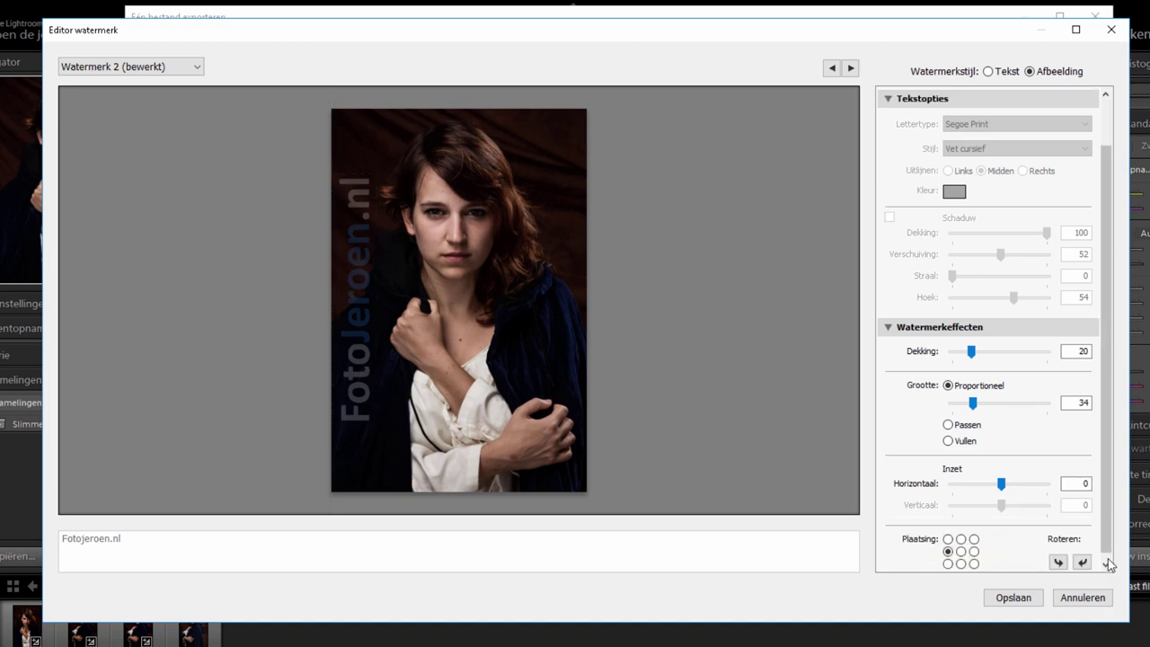
pyautogui.click(948, 563)
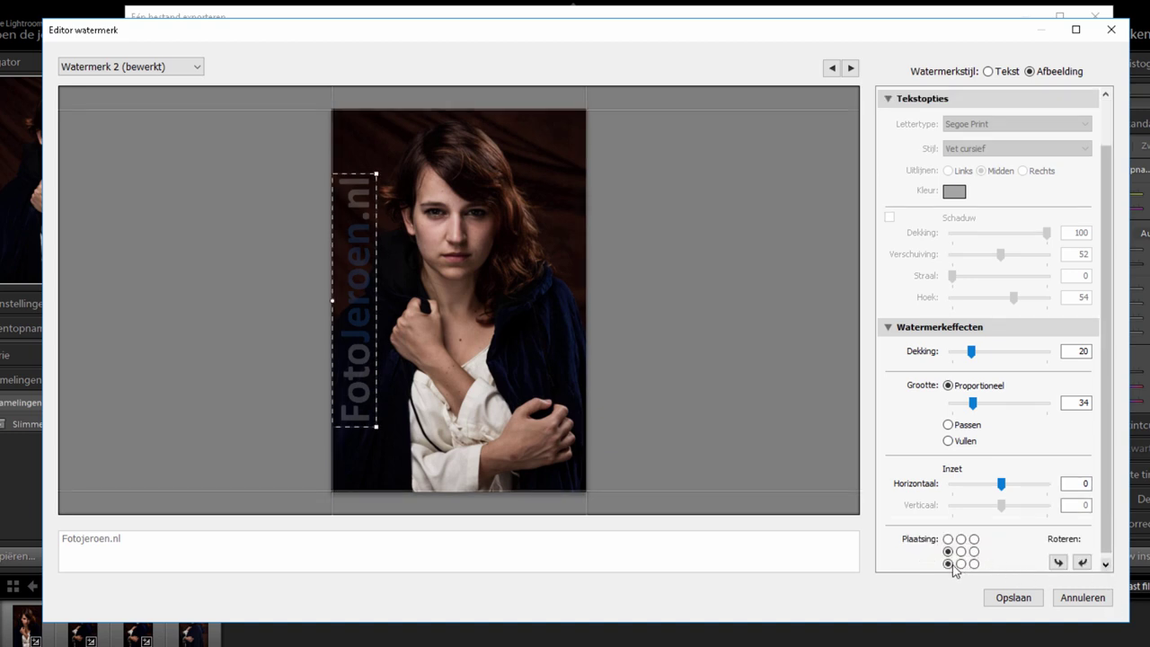
pyautogui.click(1083, 562)
pyautogui.click(1083, 403)
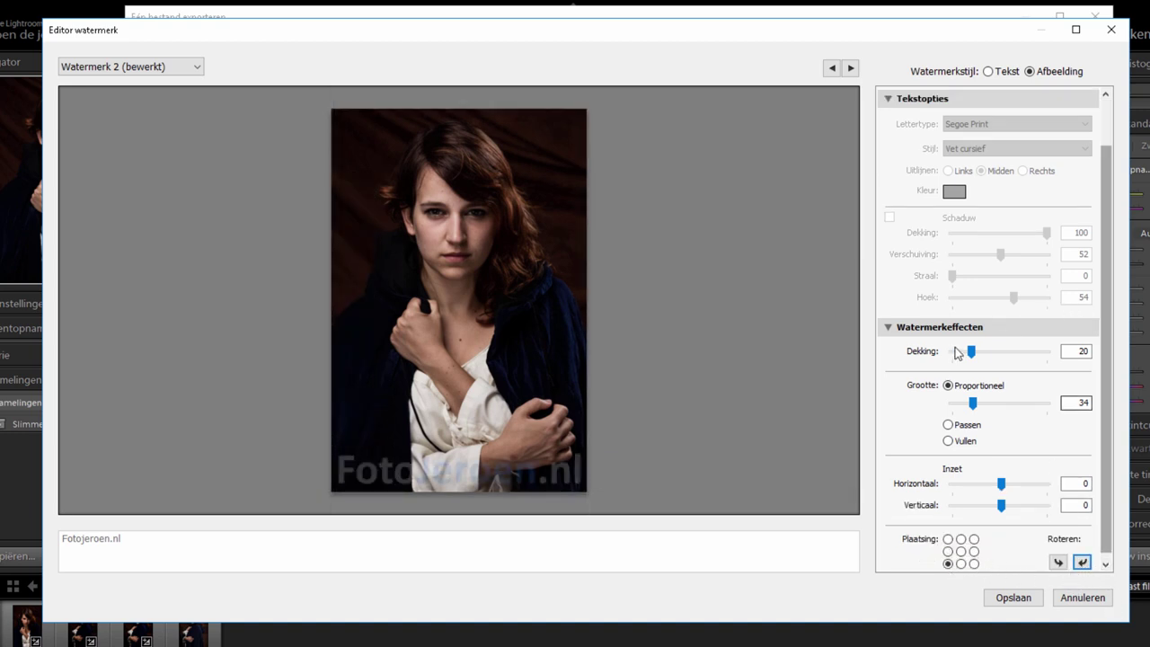
pyautogui.moveTo(973, 404); pyautogui.dragTo(960, 408)
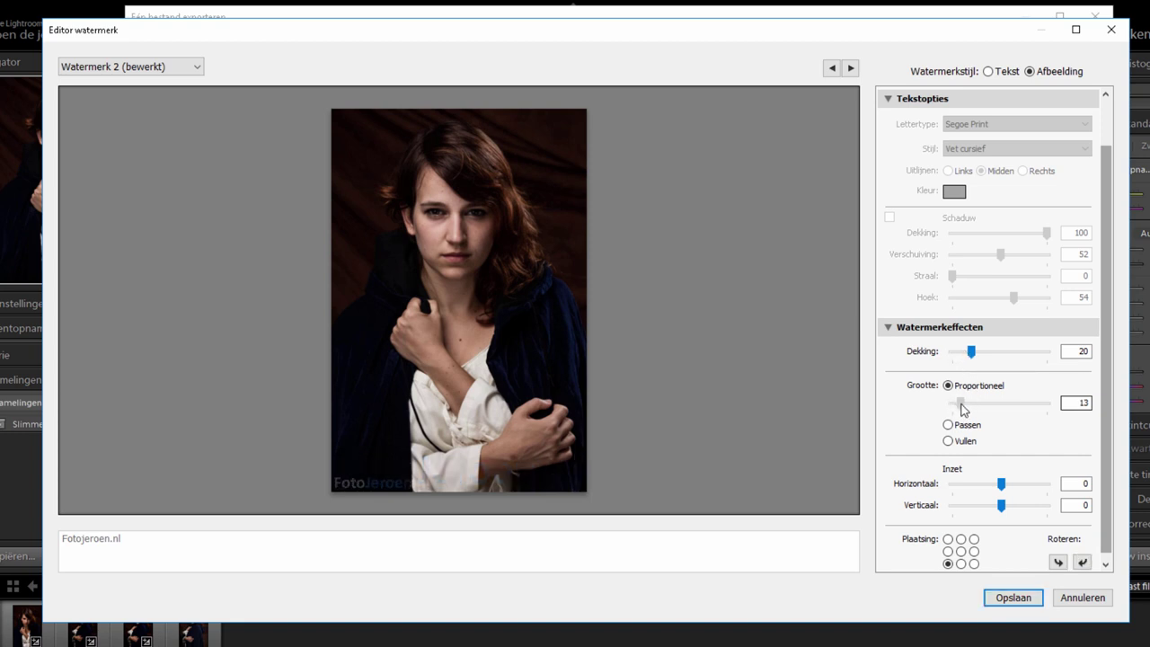
pyautogui.moveTo(971, 351); pyautogui.dragTo(1047, 353)
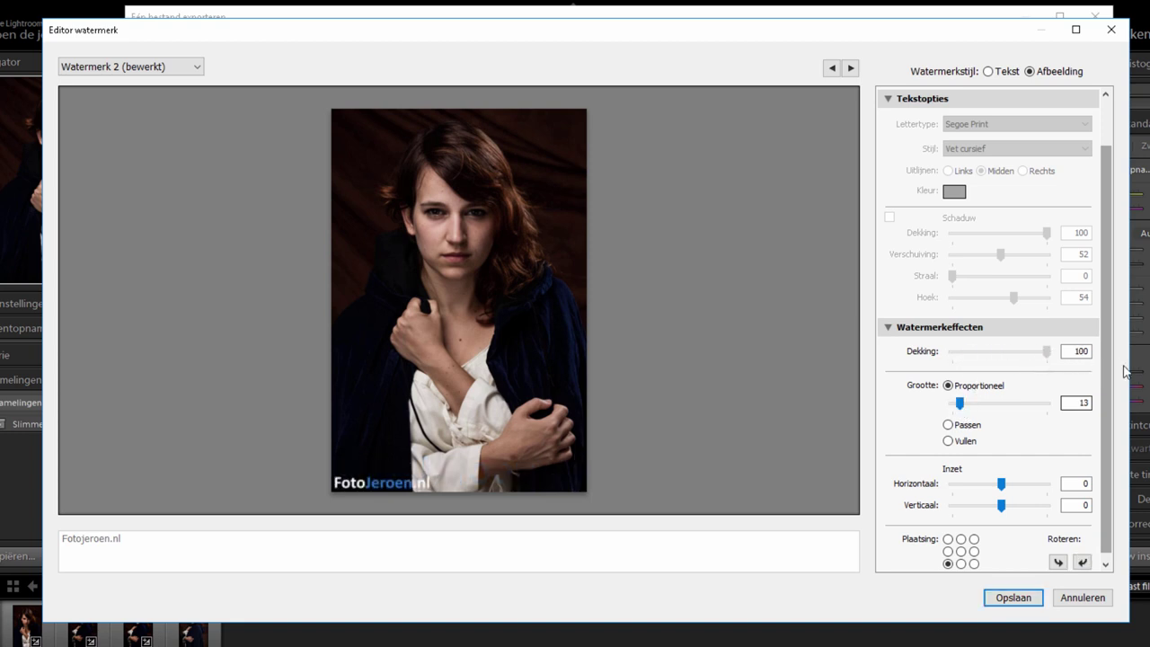
pyautogui.scroll(1, 1101, 384)
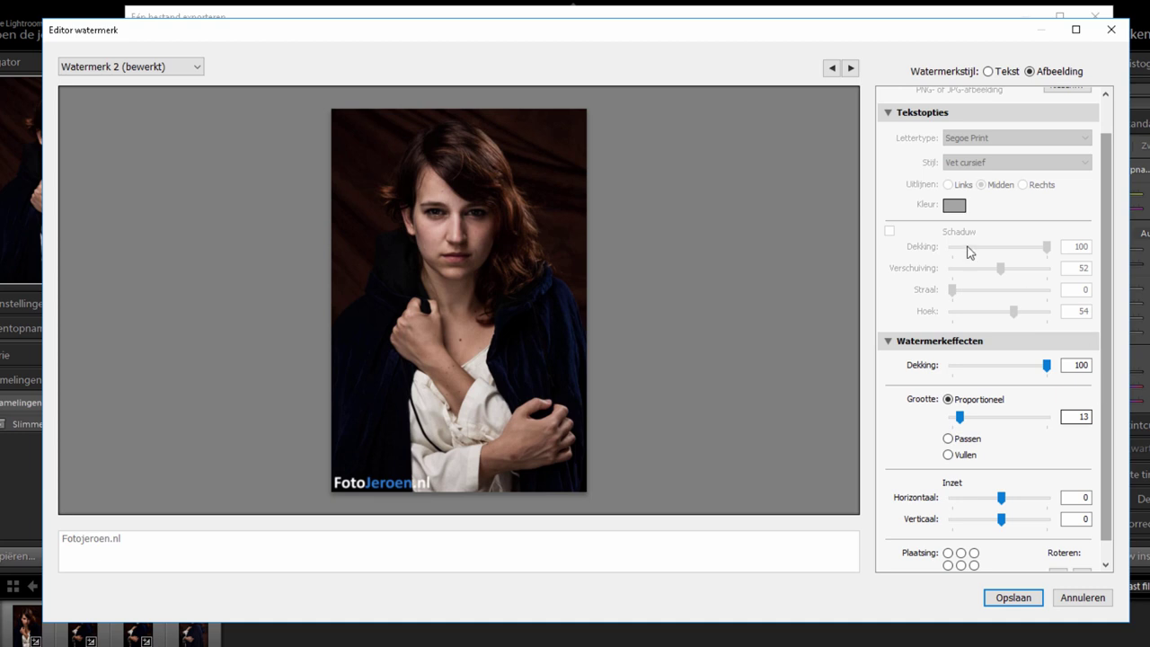
pyautogui.scroll(2, 1105, 252)
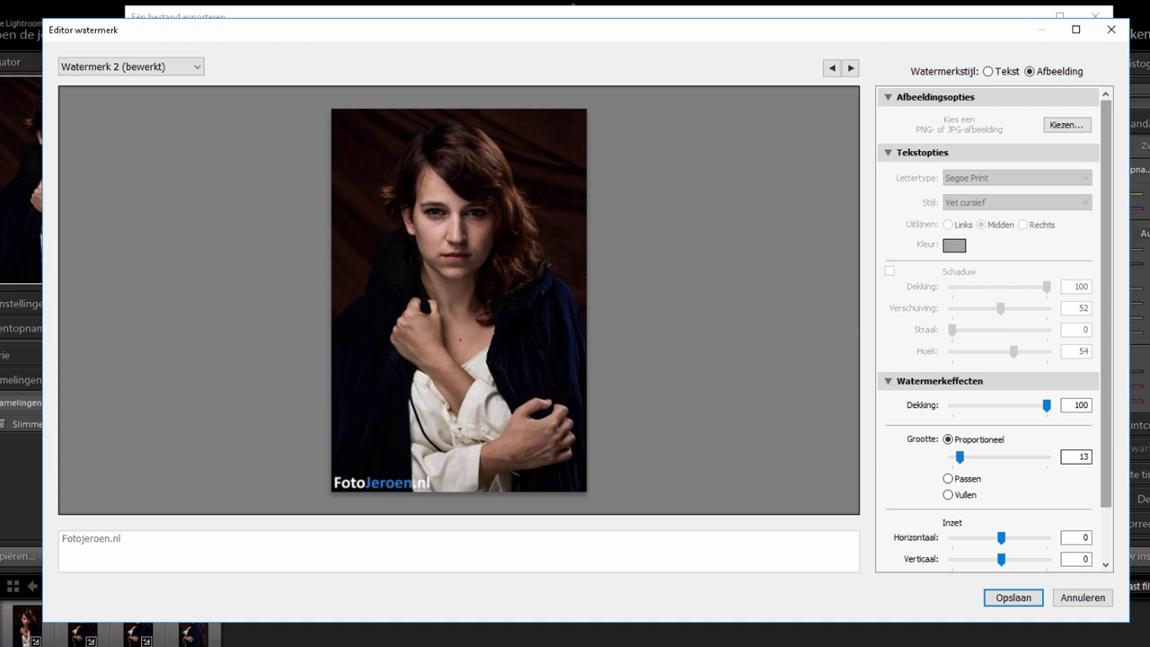
# Store the logo watermark as preset 'Watermerk 3', then export using 'Unieke namen gebruiken'.
pyautogui.click(1021, 605)
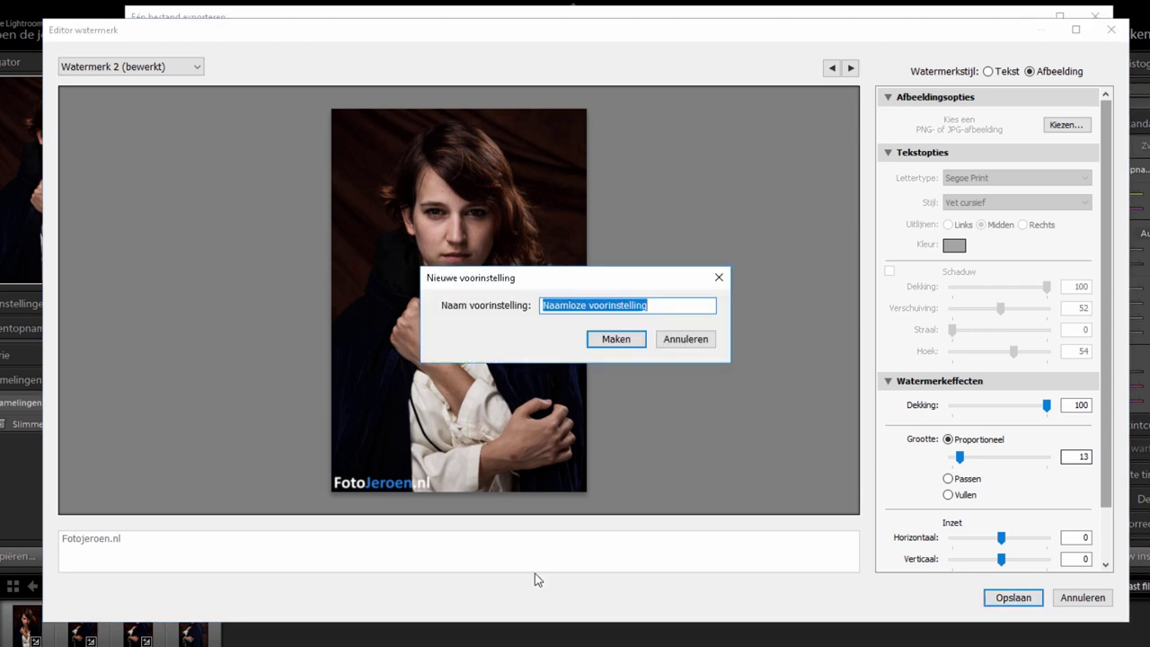
pyautogui.write('Watermer')
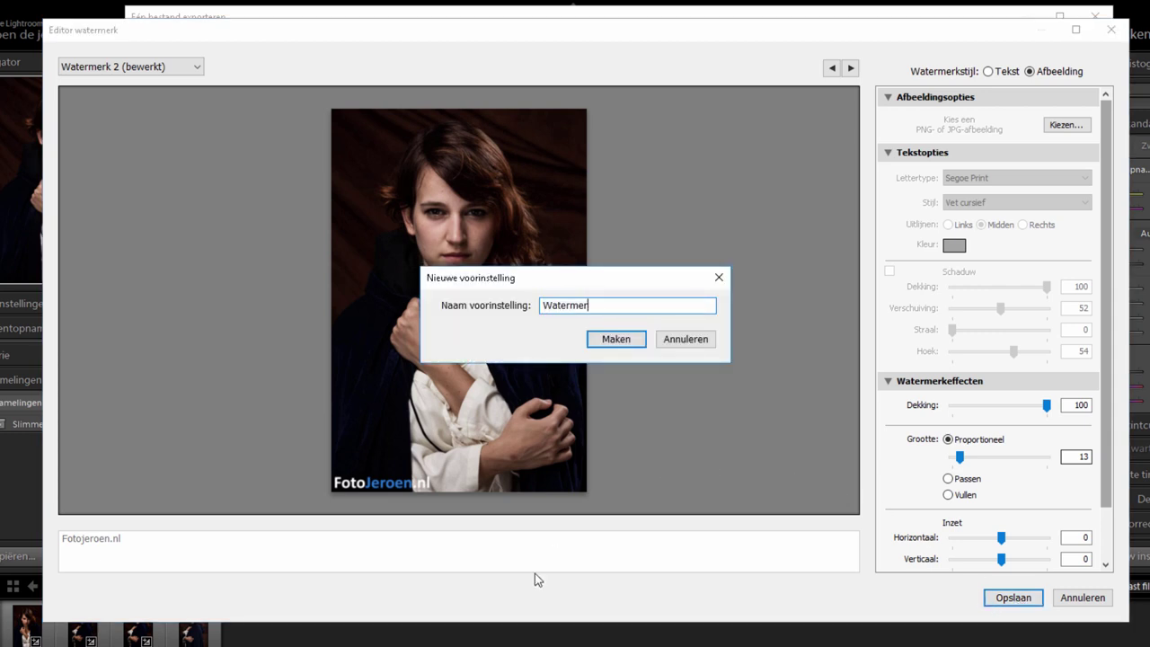
pyautogui.write('k 2')
pyautogui.press('BackSpace')
pyautogui.write('3')
pyautogui.press('Return')
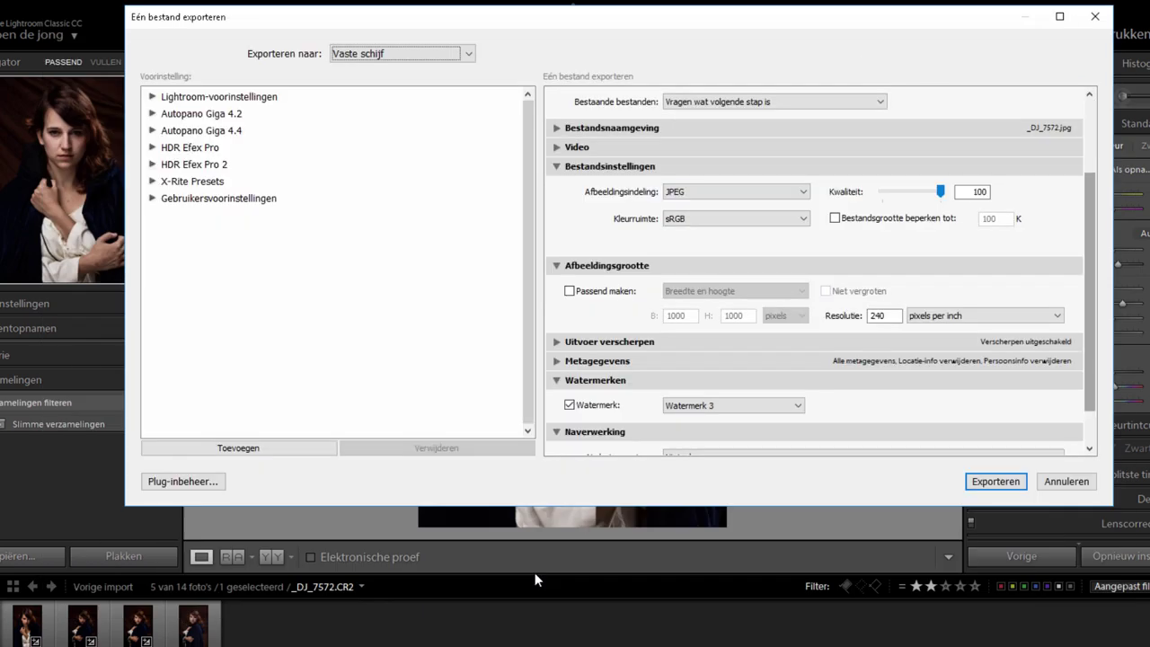
pyautogui.click(997, 482)
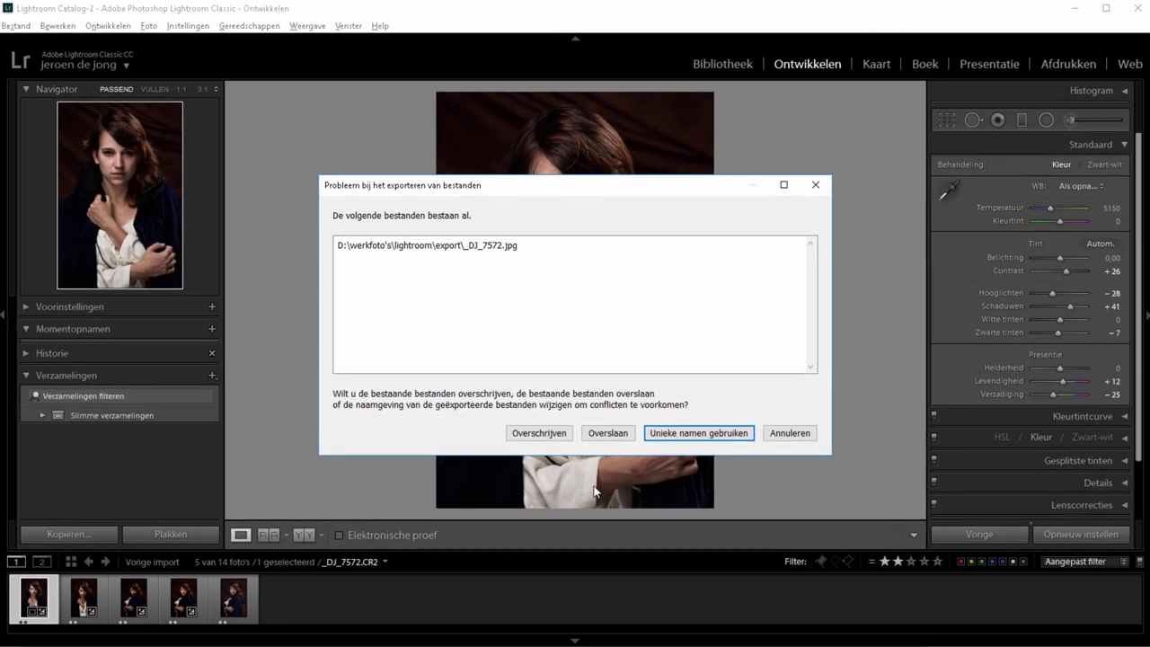
pyautogui.click(680, 436)
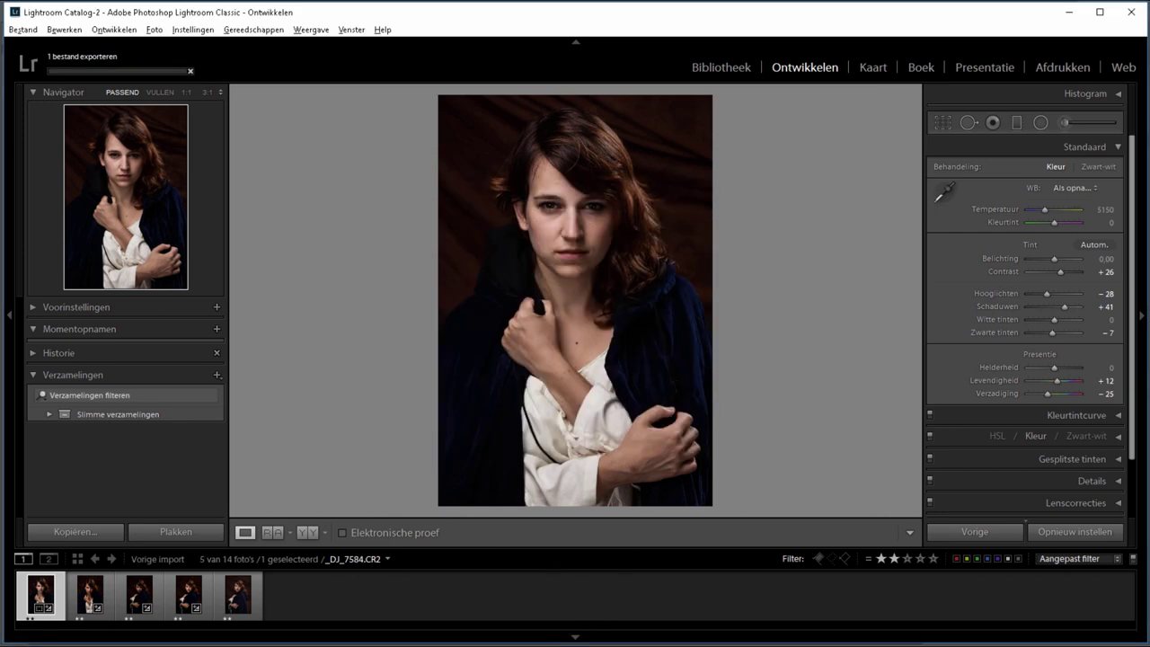
# Open _DJ_7572-2.jpg from the export folder to check the bottom-left FotoJeroen.nl logo.
pyautogui.click(225, 636)
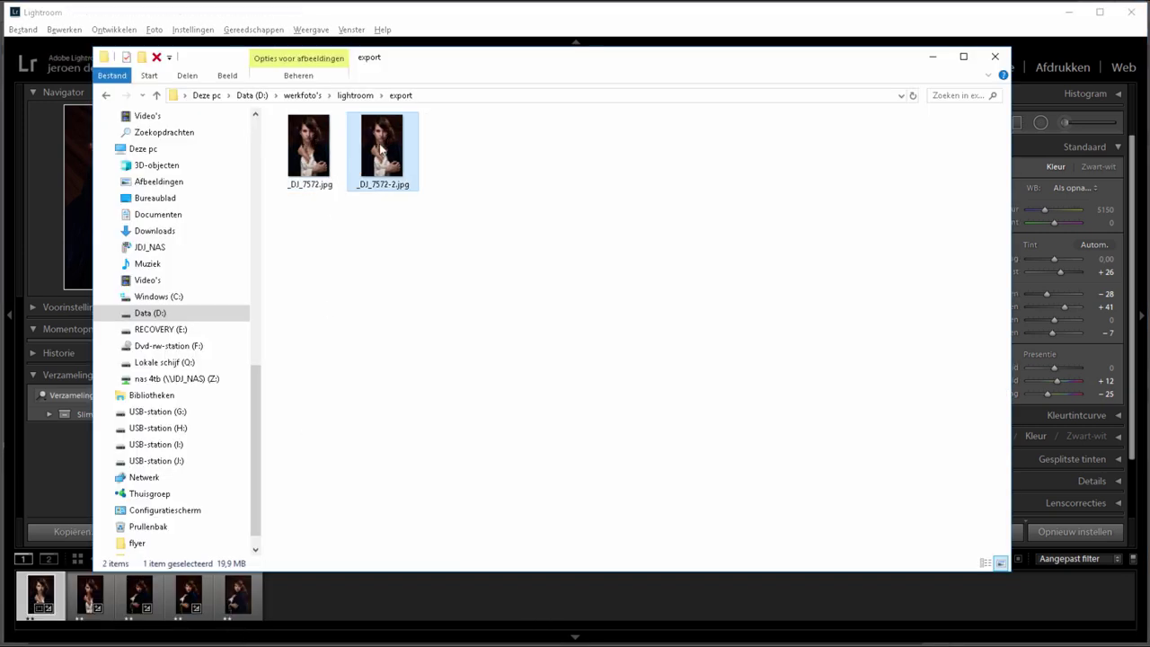
pyautogui.doubleClick(382, 153)
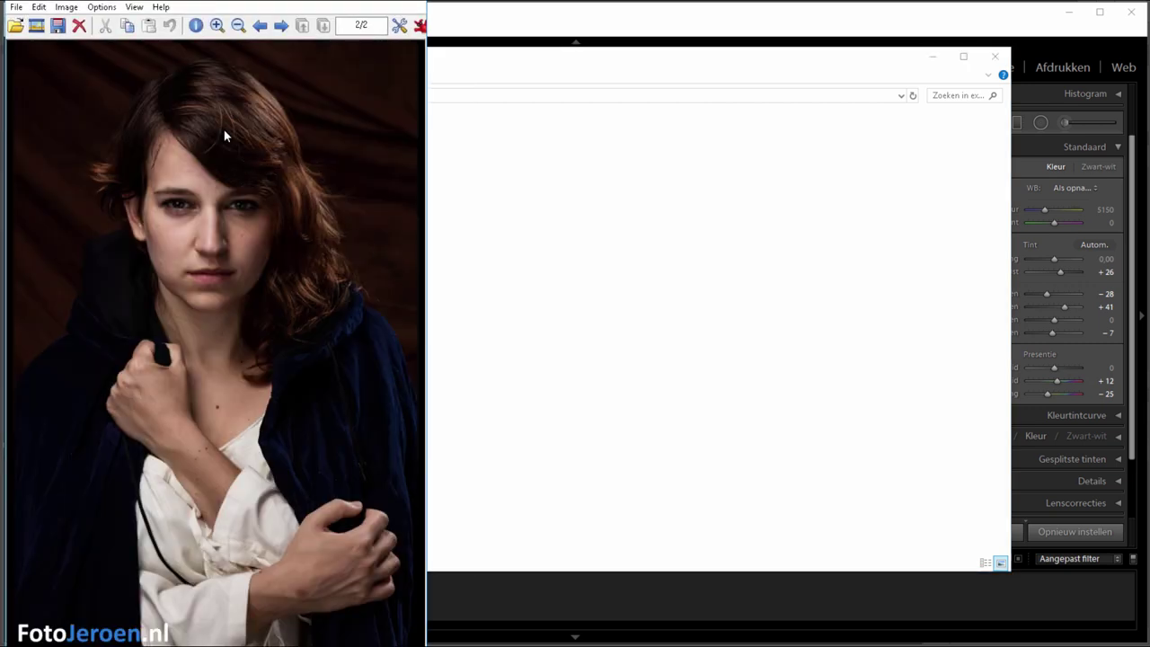